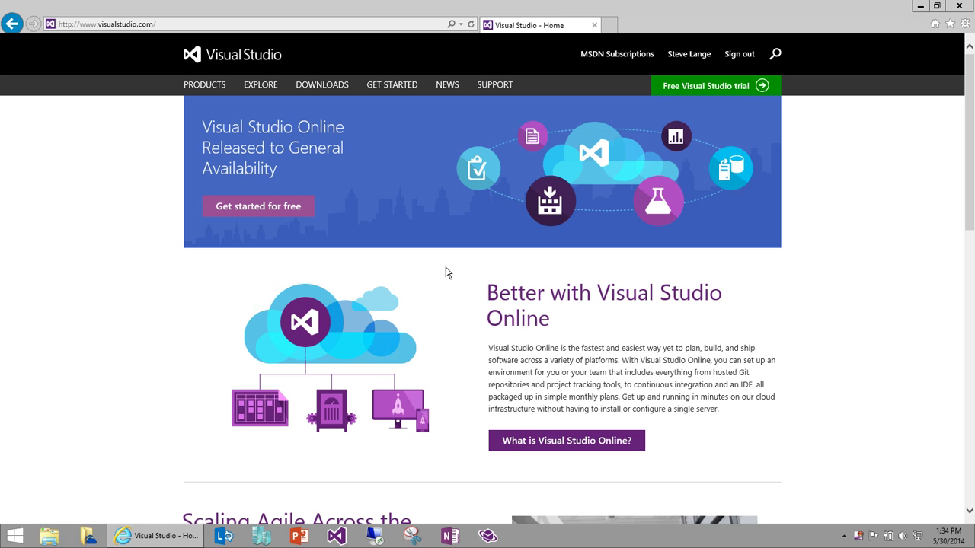
Step: Create a free Visual Studio Online account with the URL flashcast2014.visualstudio.com
{"action": "left_click", "coordinate": [282, 213]}
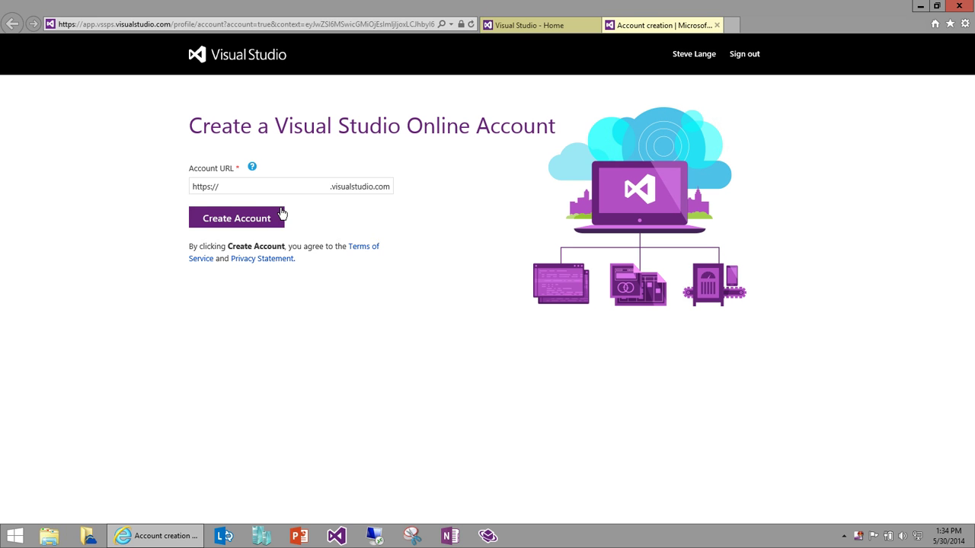
{"action": "left_click", "coordinate": [290, 188]}
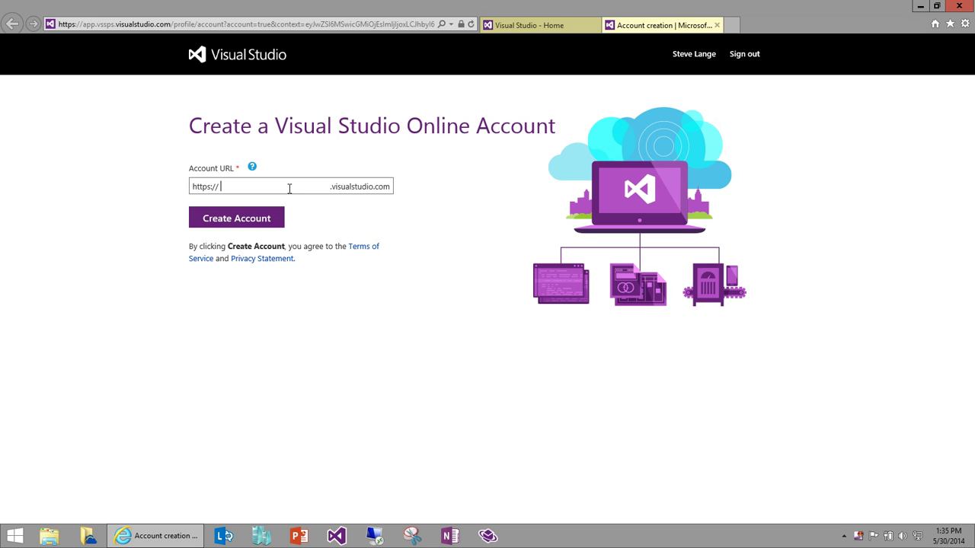
{"action": "type", "text": "flashcast2014"}
{"action": "left_click", "coordinate": [255, 222]}
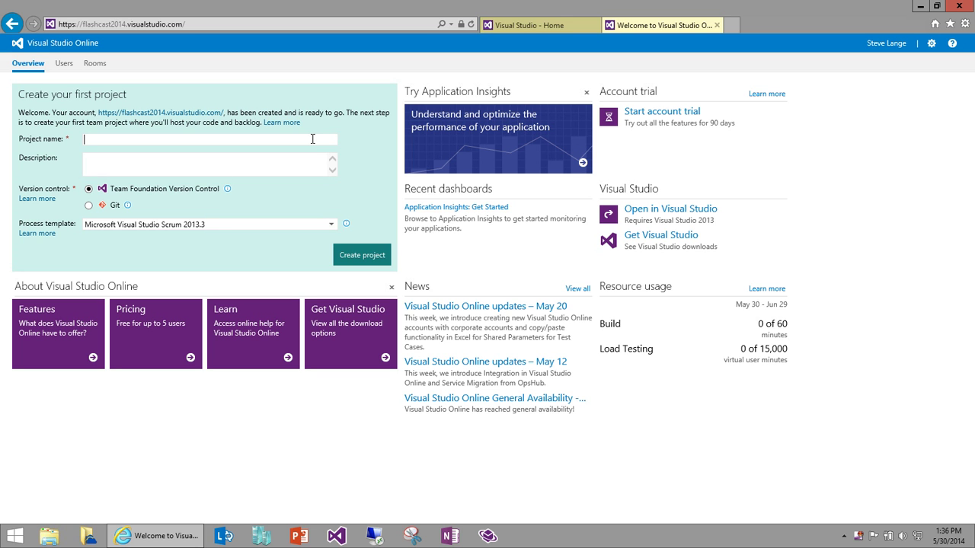
Step: Create project Flashcast 1, description Demo, using TFVC and the Visual Studio Scrum 2013.3 template
{"action": "type", "text": "Flashcast 1"}
{"action": "left_click", "coordinate": [311, 160]}
{"action": "type", "text": "Demo"}
{"action": "left_click", "coordinate": [326, 228]}
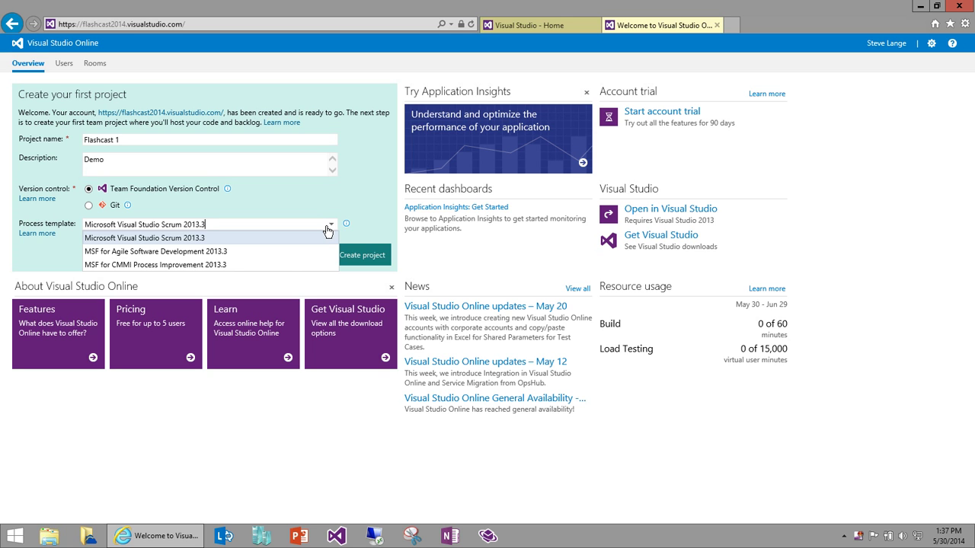
{"action": "left_click", "coordinate": [326, 227]}
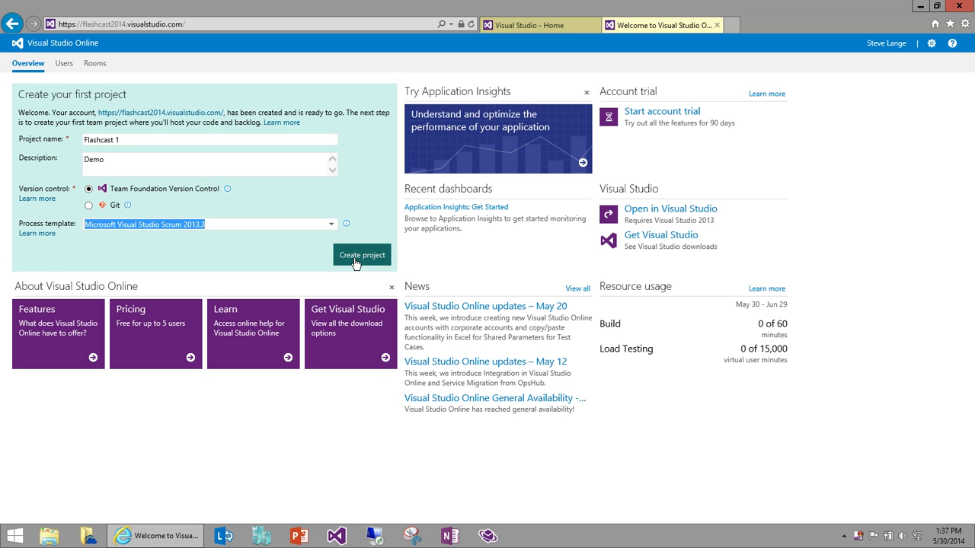
{"action": "left_click", "coordinate": [355, 259]}
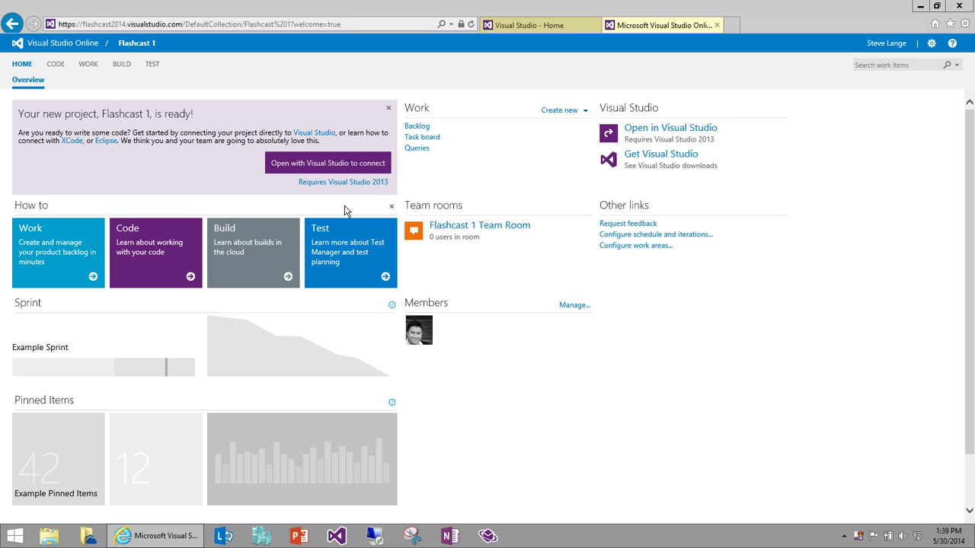
Step: Launch desktop Visual Studio connected to the Flashcast 1 project, allowing the browser prompt
{"action": "left_click", "coordinate": [319, 167]}
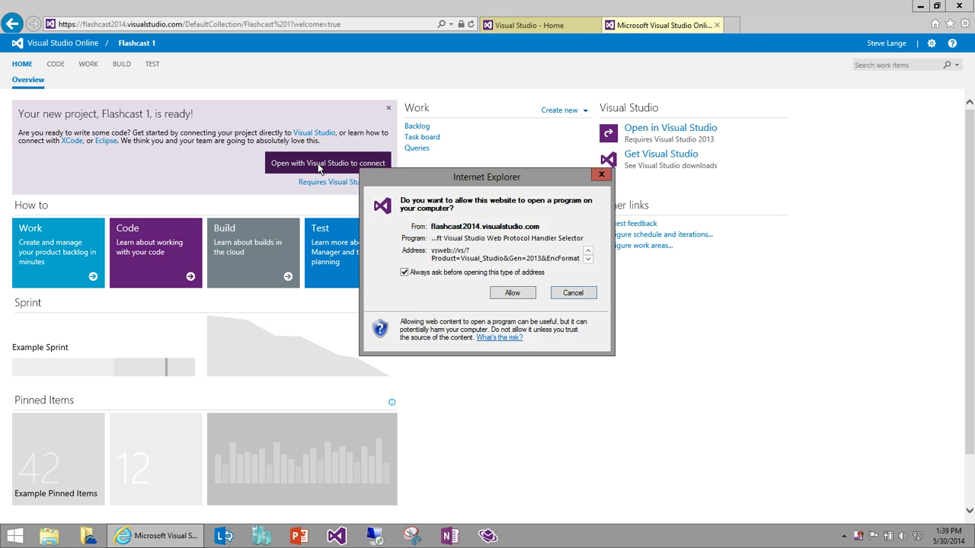
{"action": "left_click", "coordinate": [512, 294]}
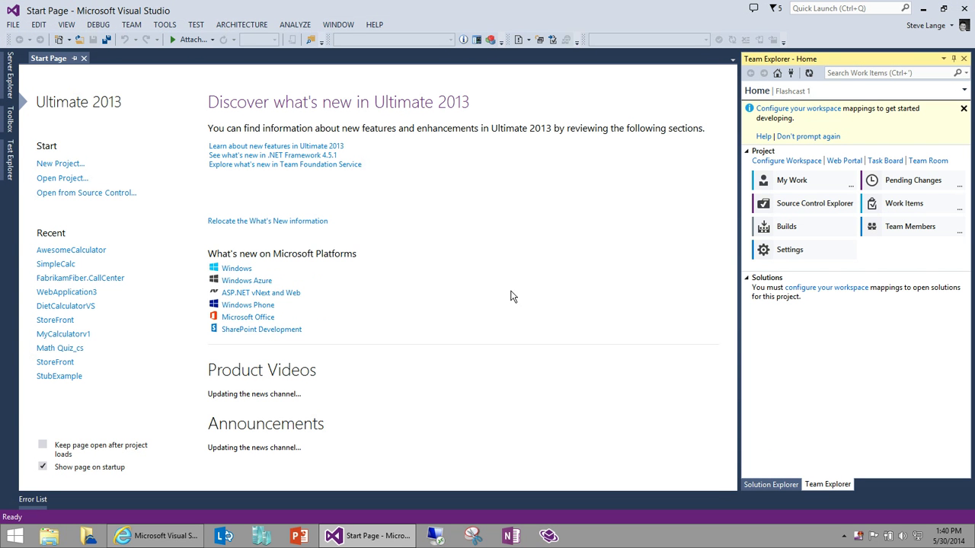
Step: Map the Flashcast 1 workspace to a local folder with Map & Get, then start a new solution
{"action": "mouse_move", "coordinate": [817, 94]}
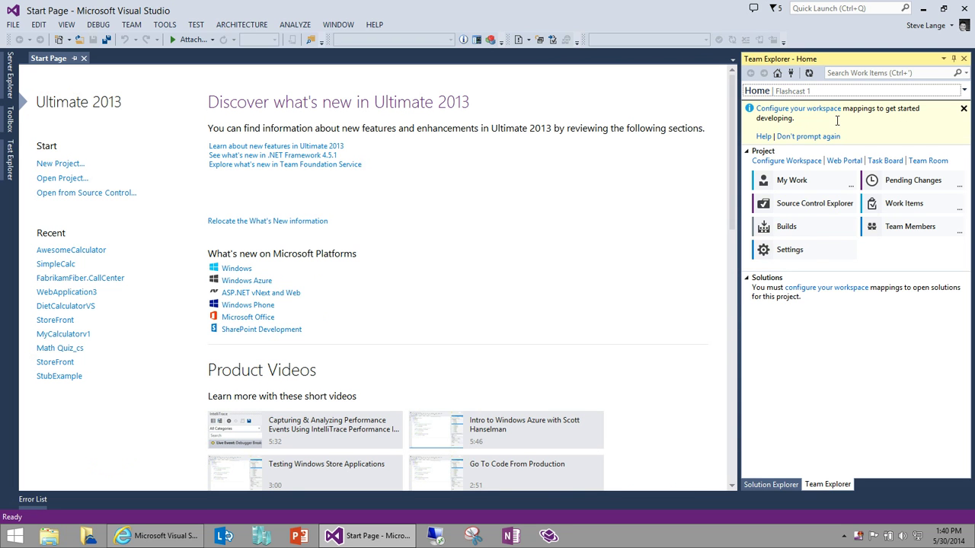
{"action": "left_click", "coordinate": [821, 110]}
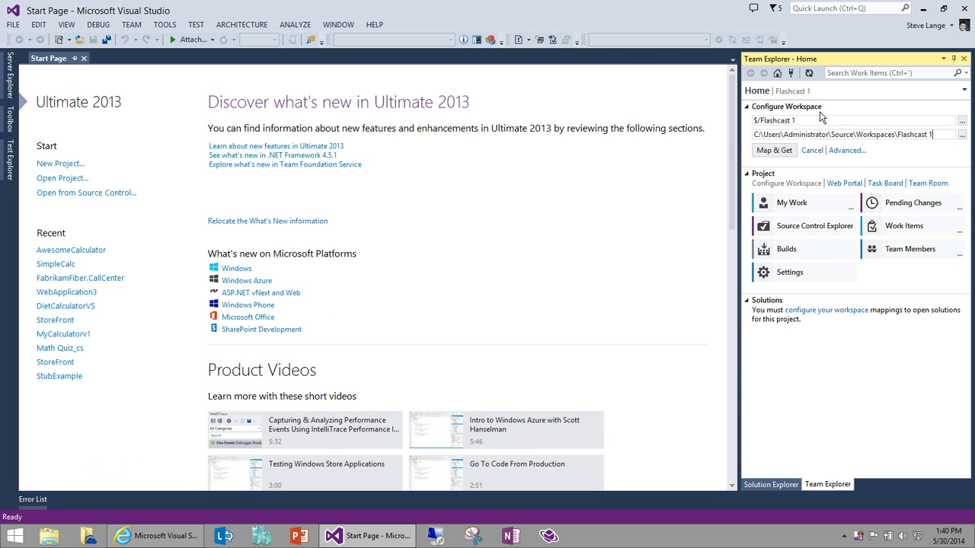
{"action": "left_click", "coordinate": [779, 152]}
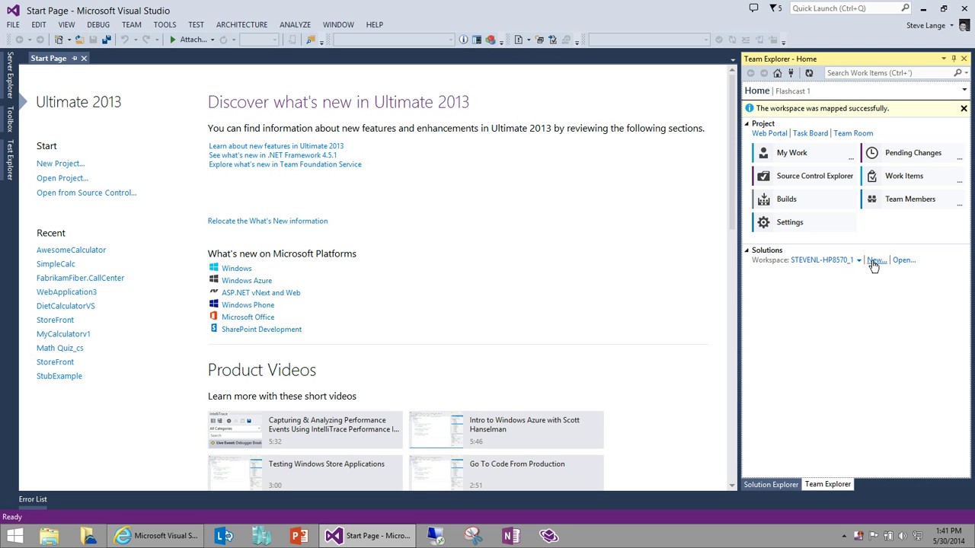
{"action": "left_click", "coordinate": [874, 263]}
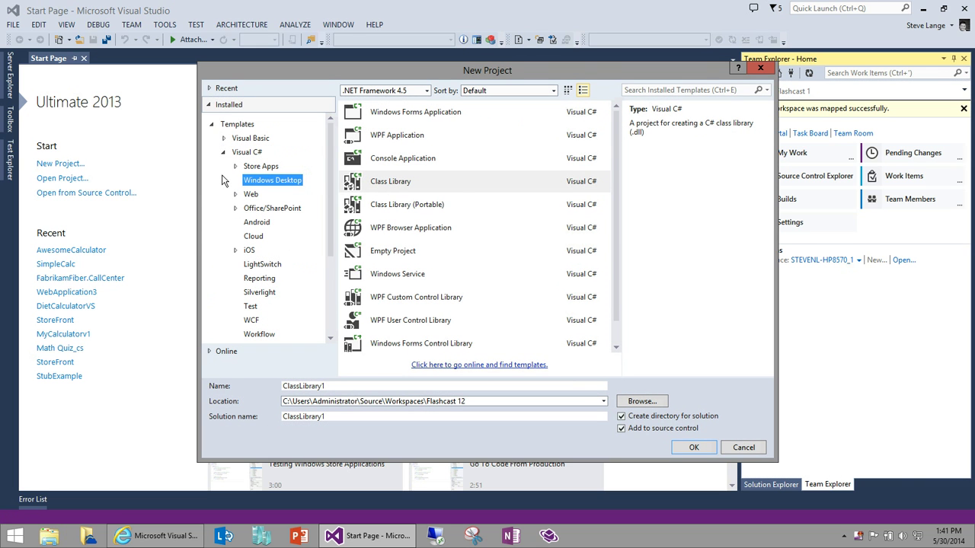
Step: Create the Visual C# Class Library ClassLibrary1 with Add to source control enabled
{"action": "left_click", "coordinate": [389, 187]}
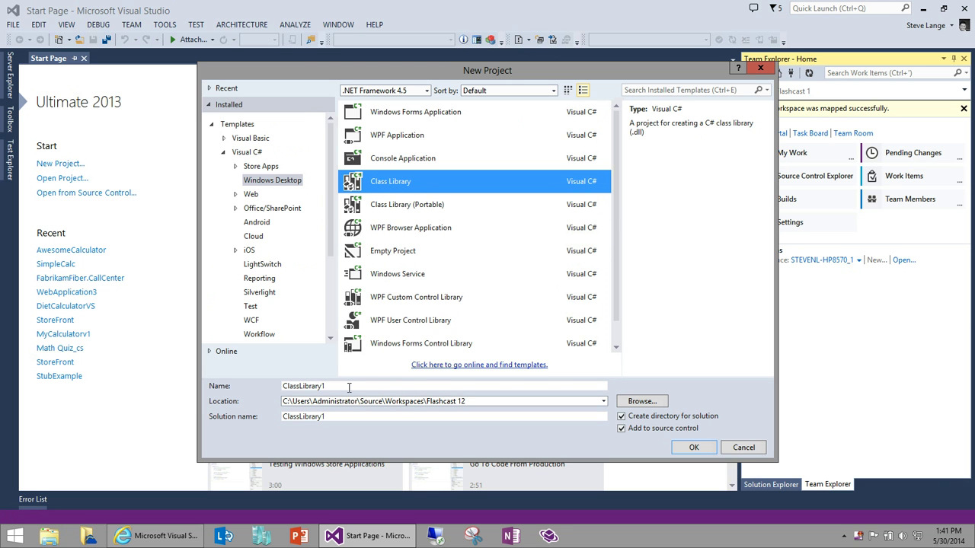
{"action": "left_click", "coordinate": [689, 448]}
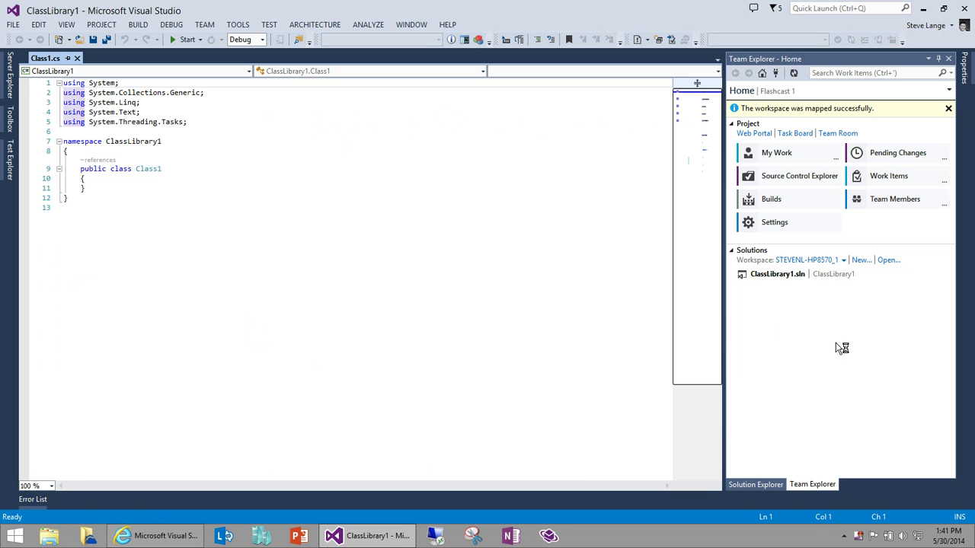
Step: Check in the ClassLibrary1 solution's six files with the comment 'initial add', then return to the browser
{"action": "left_click", "coordinate": [761, 487]}
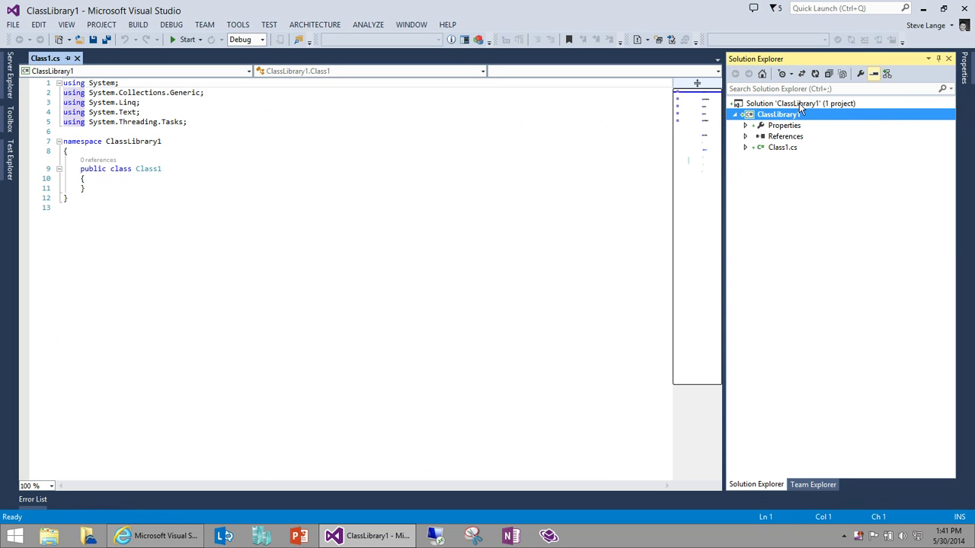
{"action": "right_click", "coordinate": [799, 103]}
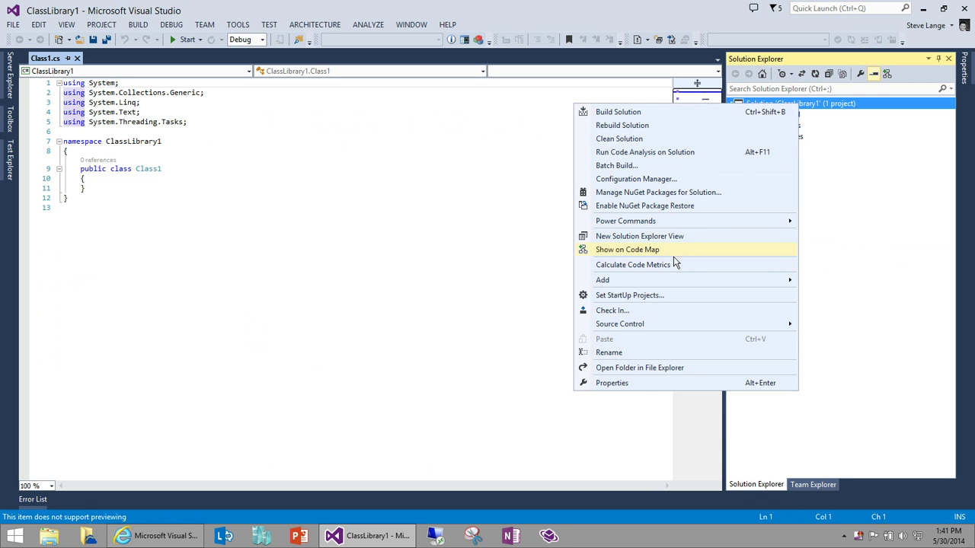
{"action": "left_click", "coordinate": [675, 312]}
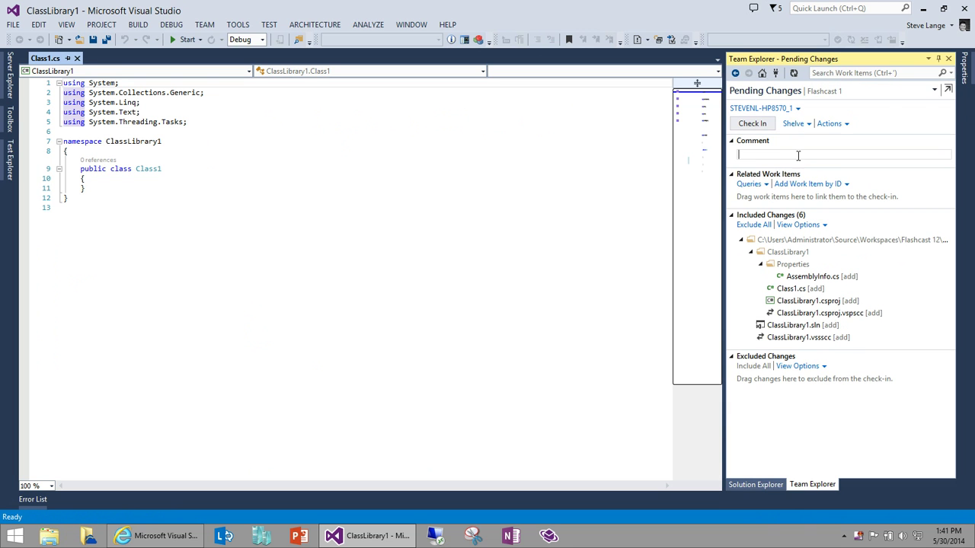
{"action": "left_click", "coordinate": [934, 90]}
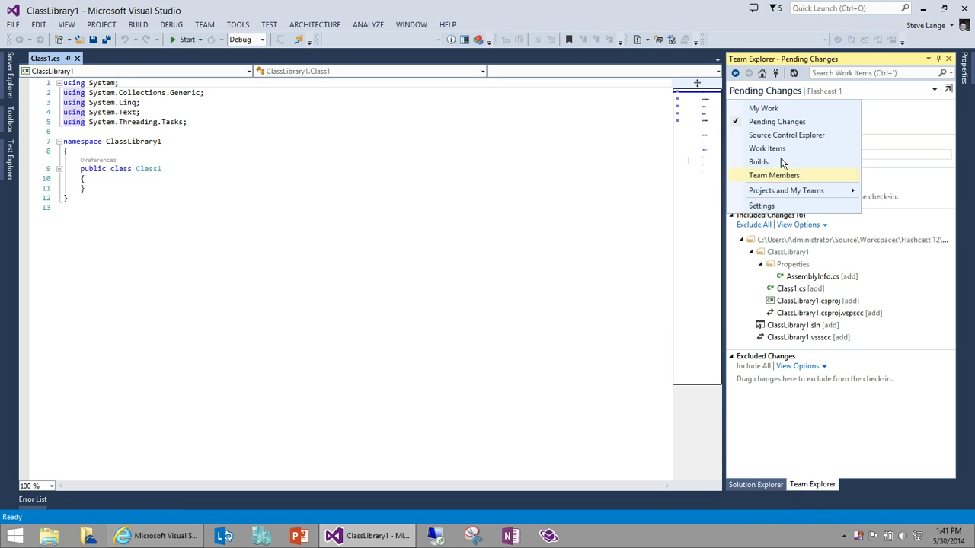
{"action": "left_click", "coordinate": [929, 118]}
{"action": "left_click", "coordinate": [865, 154]}
{"action": "type", "text": "initial add"}
{"action": "left_click", "coordinate": [754, 126]}
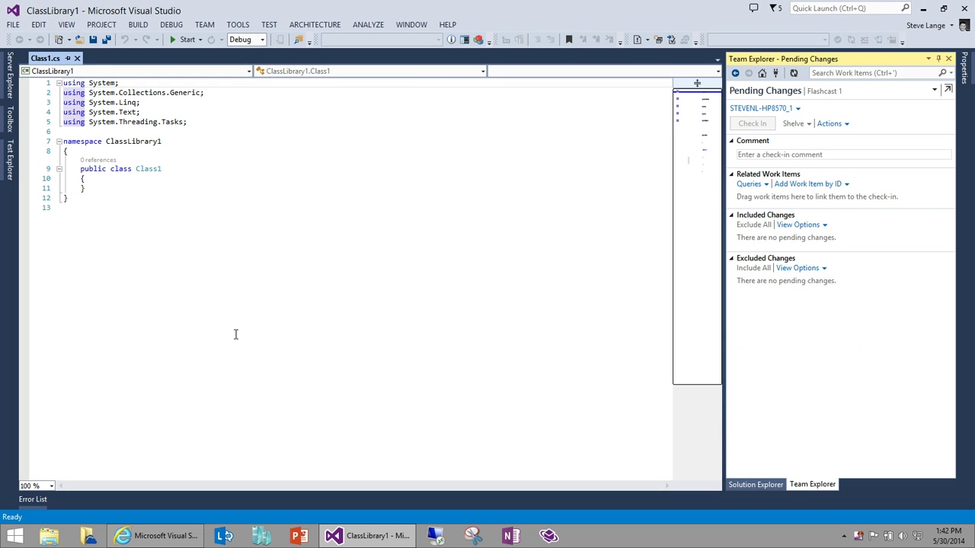
{"action": "left_click", "coordinate": [181, 536]}
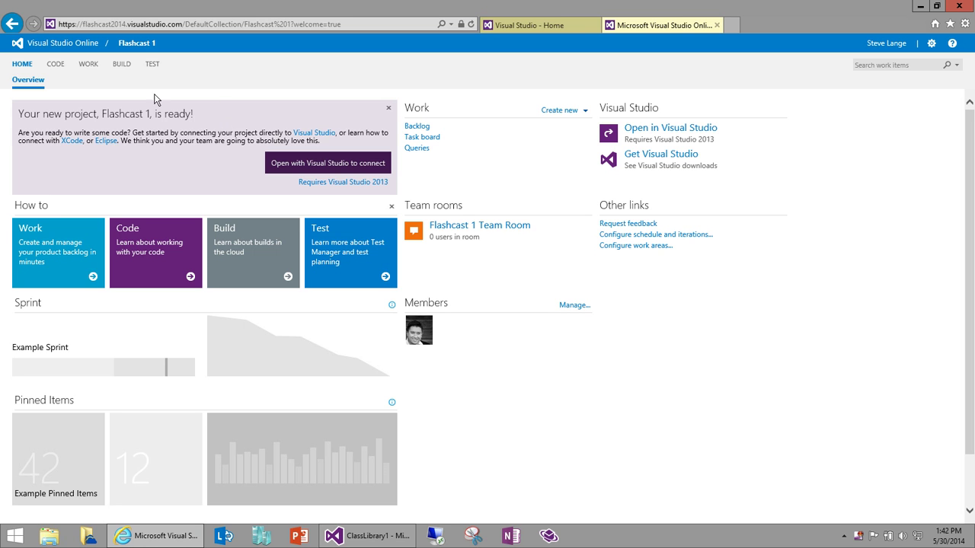
Step: Browse the Code hub to ClassLibrary1 > ClassLibrary1 and view Class1.cs
{"action": "left_click", "coordinate": [55, 65]}
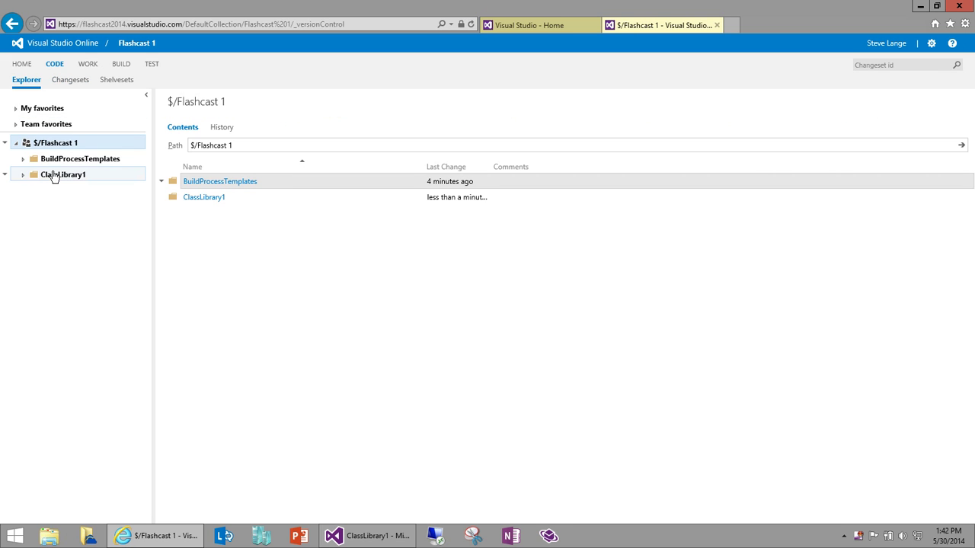
{"action": "left_click", "coordinate": [54, 175]}
{"action": "left_click", "coordinate": [61, 190]}
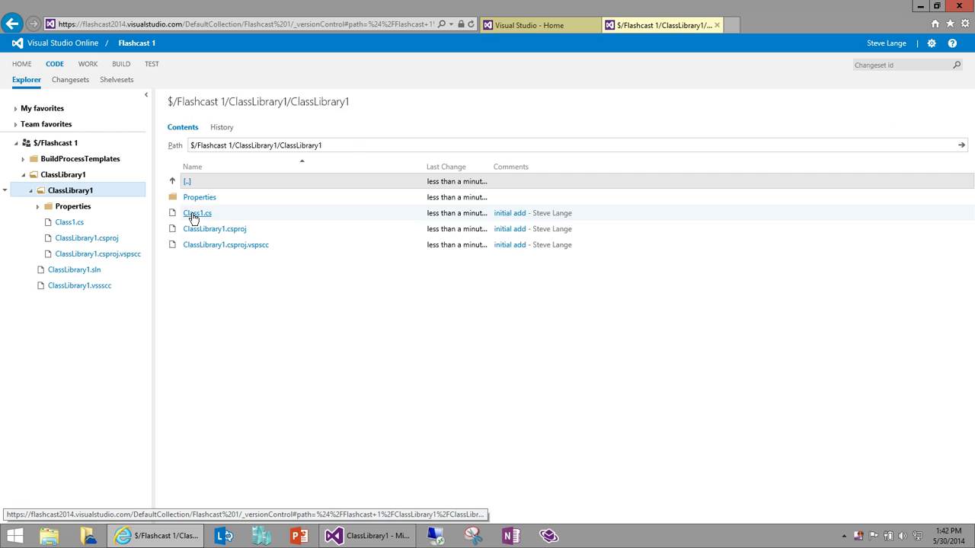
{"action": "left_click", "coordinate": [194, 213]}
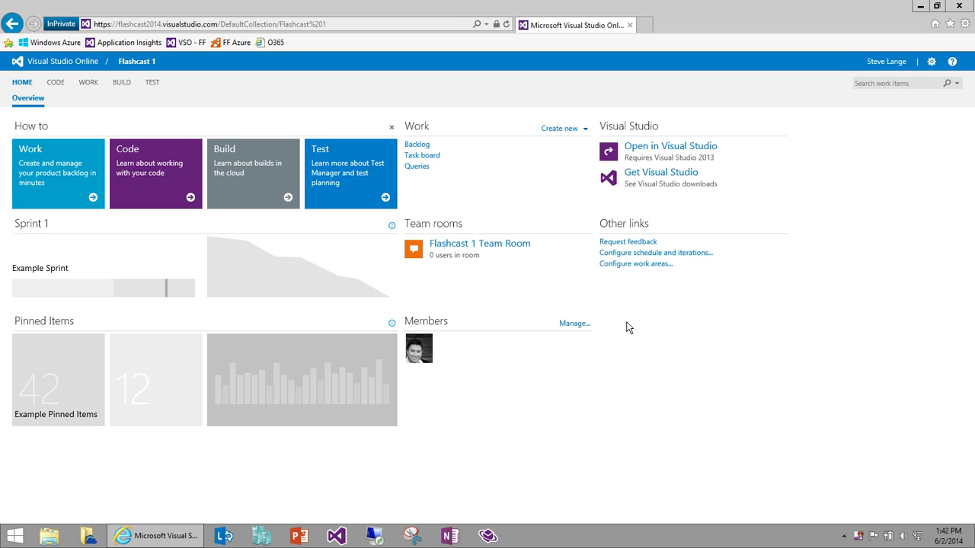
Step: Open 'Configure schedule and iterations' and select Sprint 1 under Release 1
{"action": "left_click", "coordinate": [638, 260]}
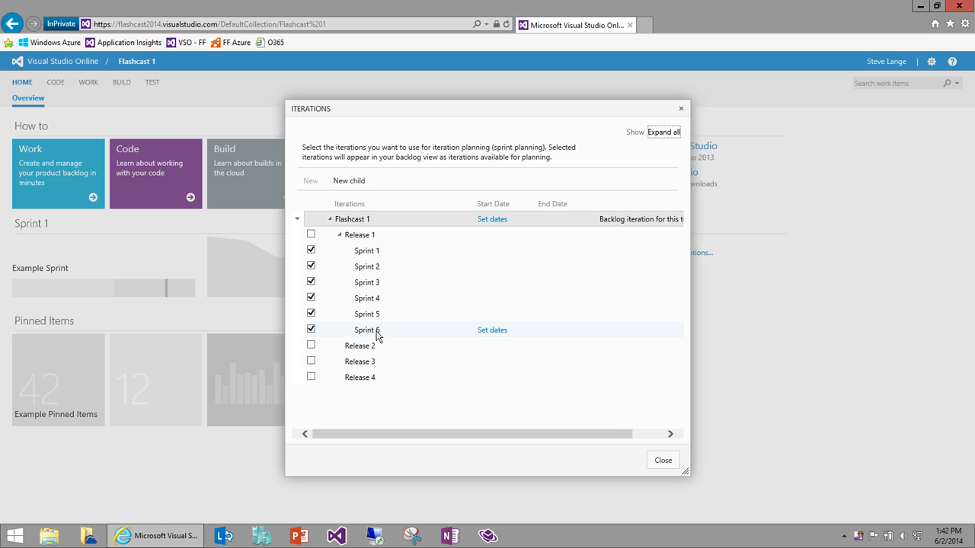
{"action": "left_click", "coordinate": [396, 254]}
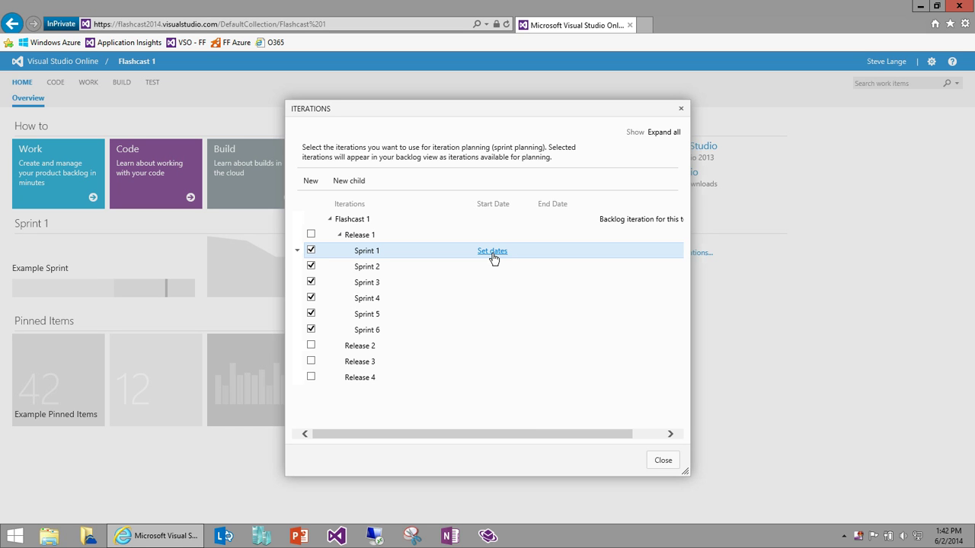
Step: Set Sprint 1 to run from 6/2/2014 to 6/13/2014, save, and close the iterations list
{"action": "left_click", "coordinate": [492, 251]}
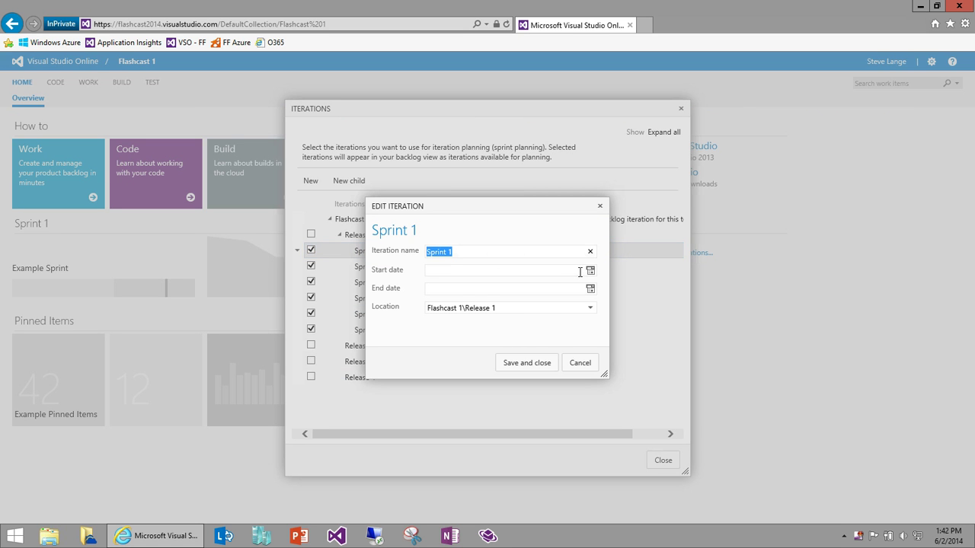
{"action": "left_click", "coordinate": [590, 272]}
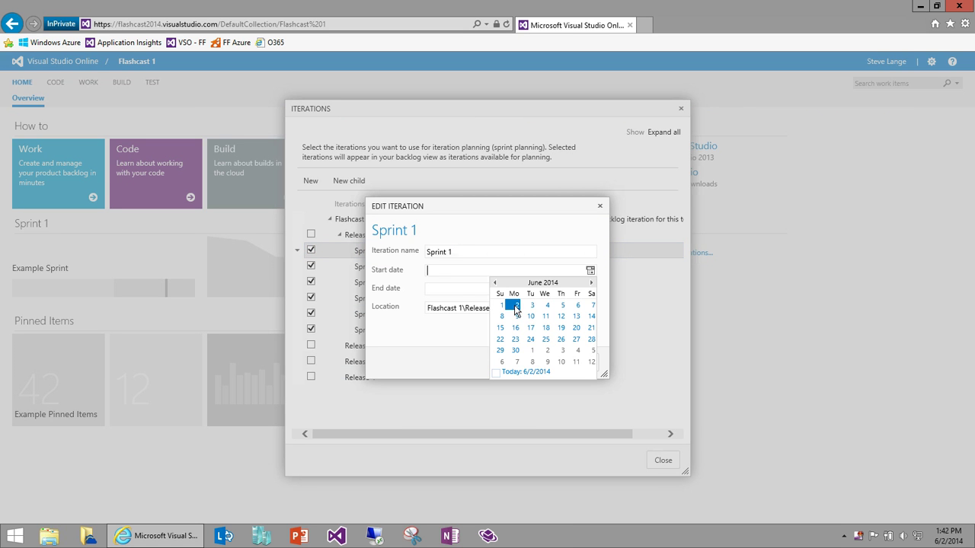
{"action": "left_click", "coordinate": [516, 306]}
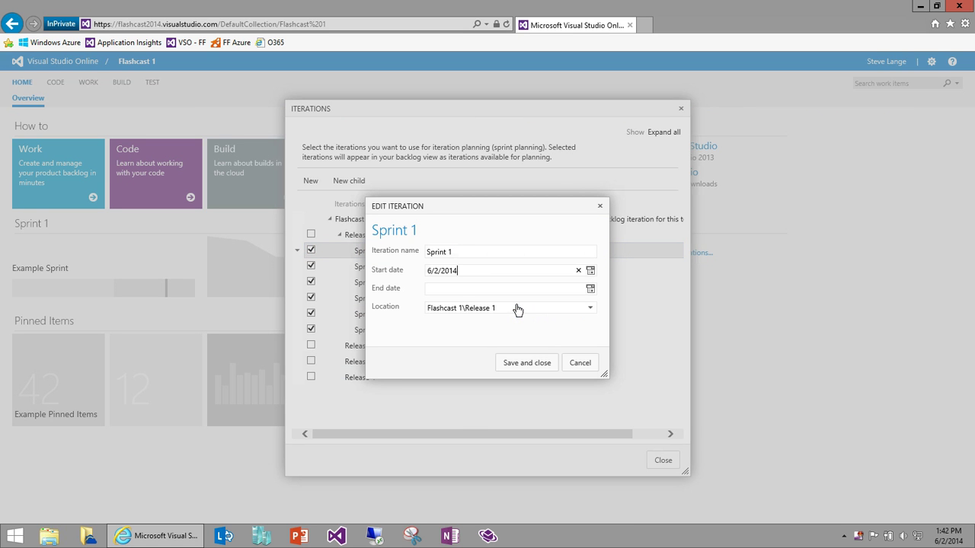
{"action": "left_click", "coordinate": [591, 290]}
{"action": "left_click", "coordinate": [577, 336]}
{"action": "left_click", "coordinate": [527, 362]}
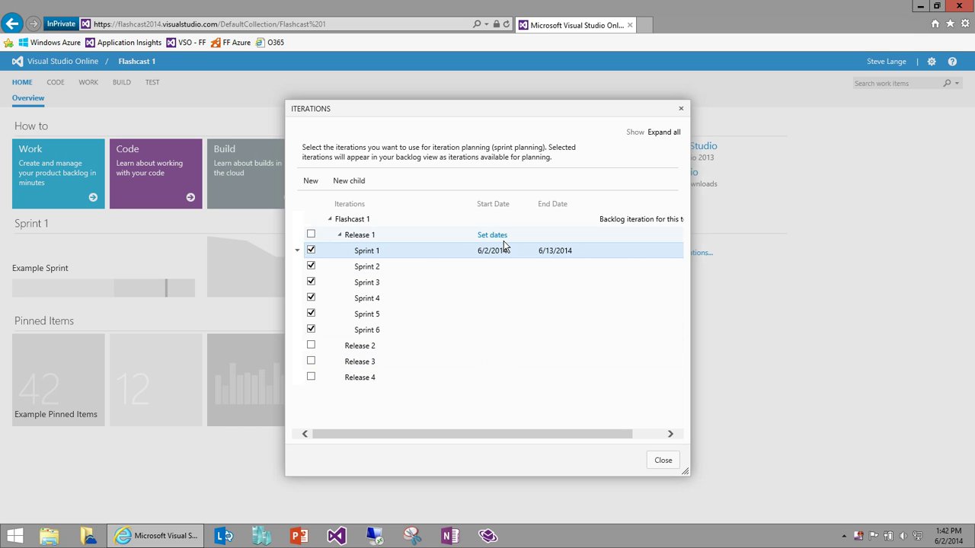
{"action": "left_click", "coordinate": [664, 462]}
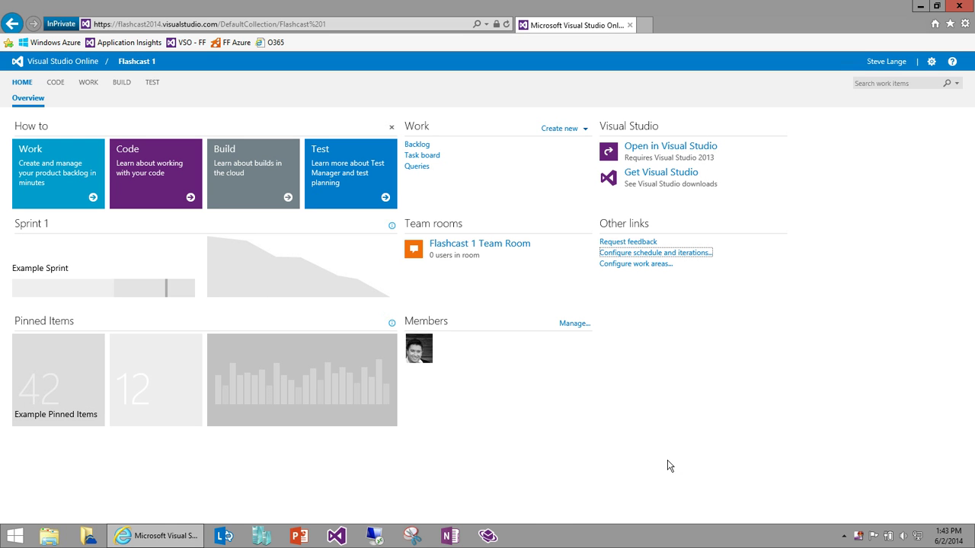
Step: Refresh the overview to show the sprint dates, then go to the Work Backlog page
{"action": "key", "text": "F5"}
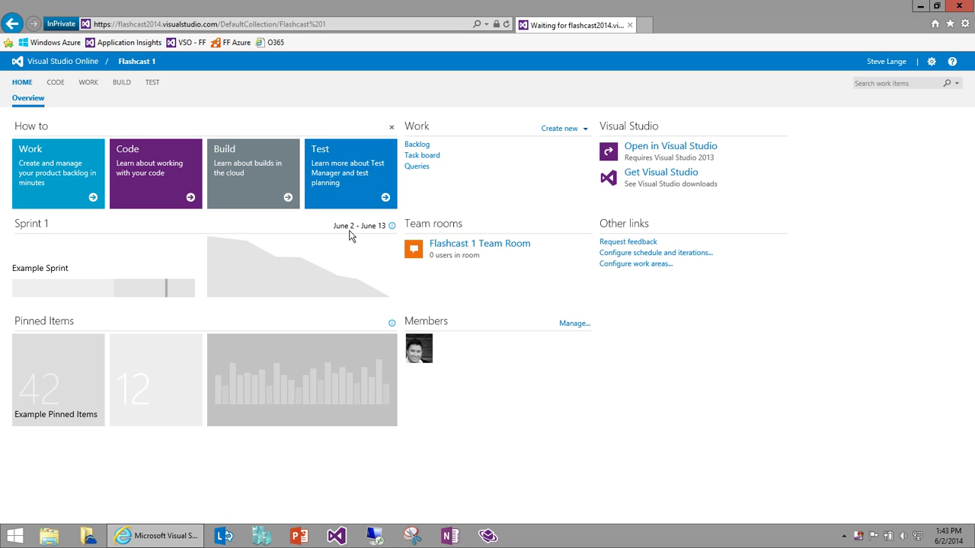
{"action": "left_click", "coordinate": [417, 145]}
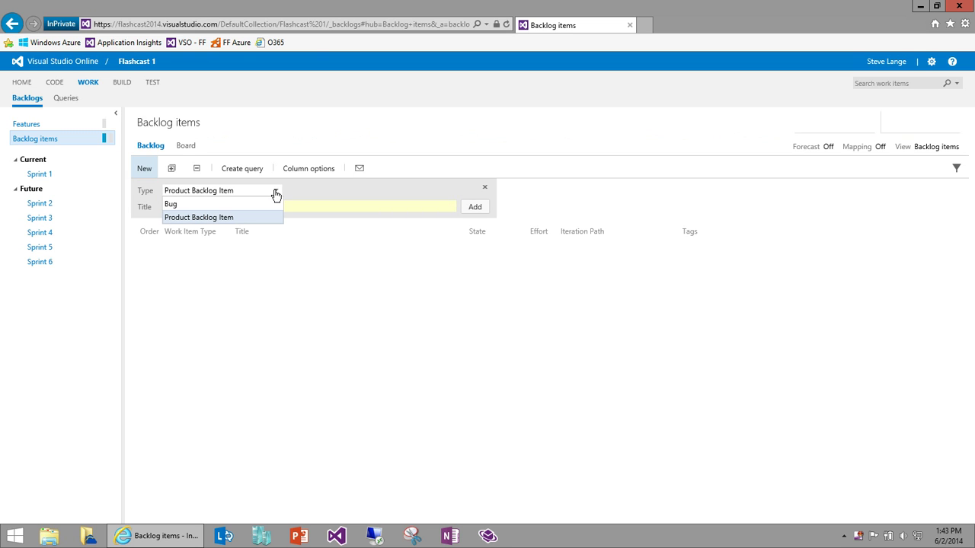
Step: Add 'Sample product backlog item #1' and '#2' to the Flashcast 1 backlog as new items
{"action": "left_click", "coordinate": [334, 206]}
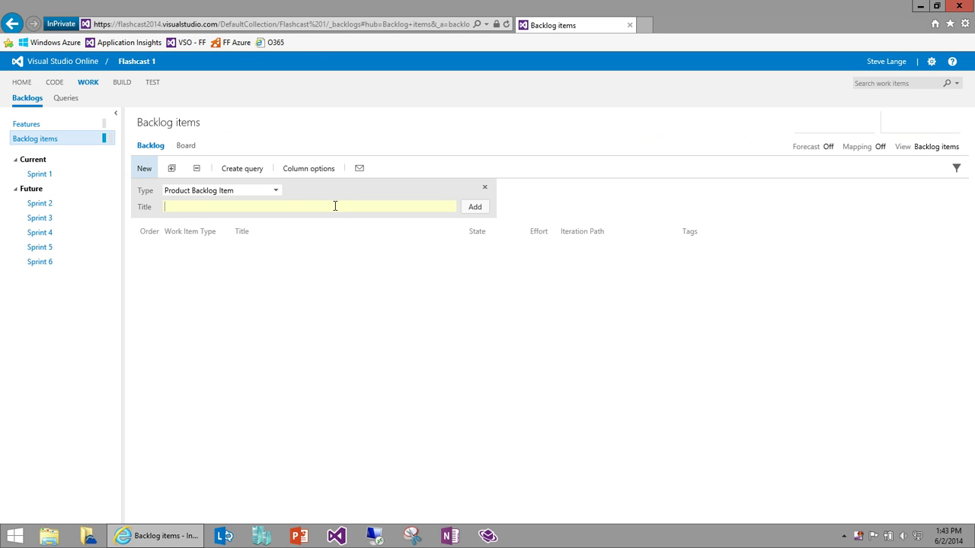
{"action": "type", "text": "Sample product backlog item"}
{"action": "key", "text": "BackSpace"}
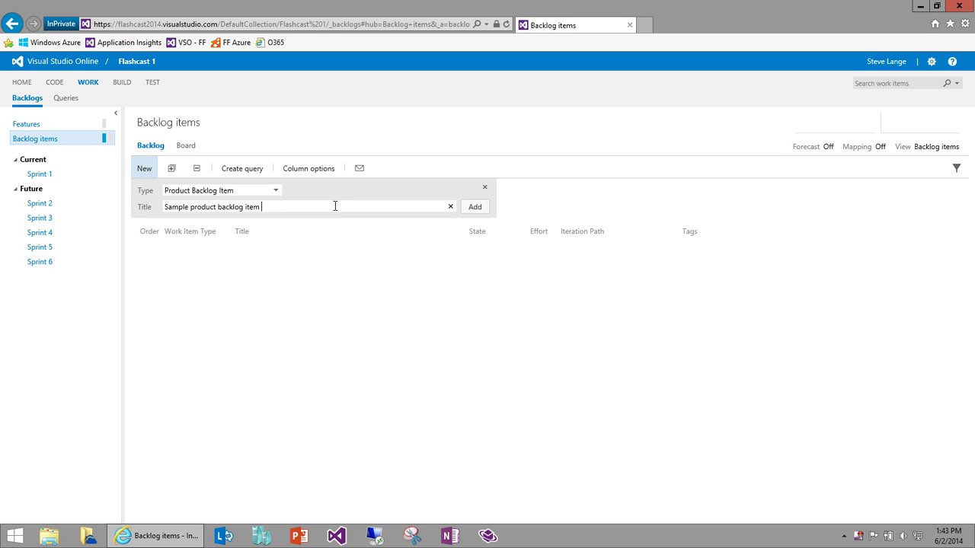
{"action": "key", "text": "Return"}
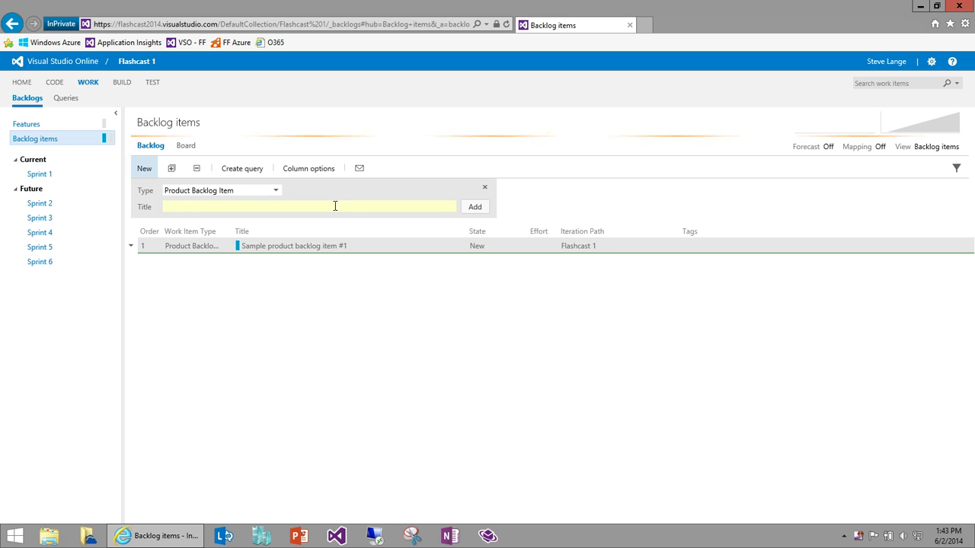
{"action": "type", "text": "Sample prod"}
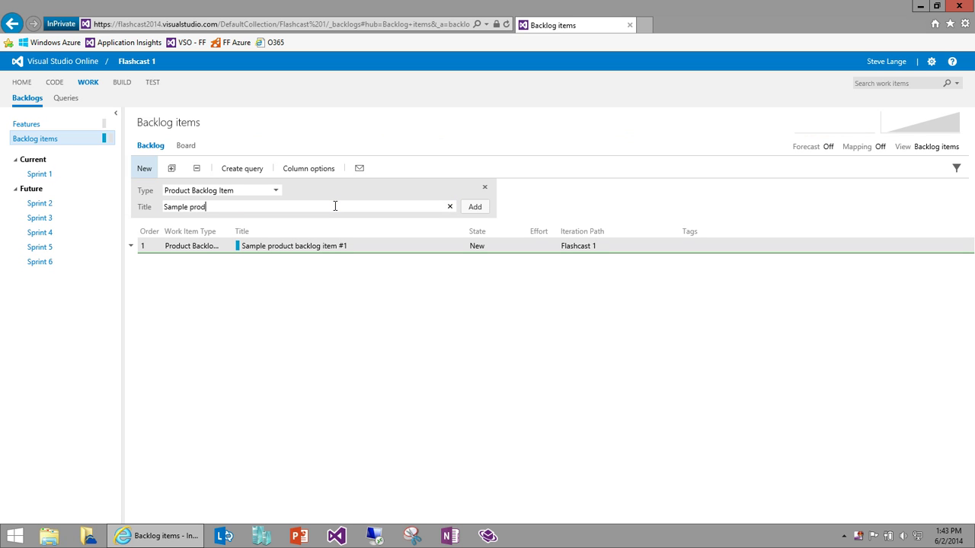
{"action": "type", "text": "uct backlog item #2"}
{"action": "key", "text": "Return"}
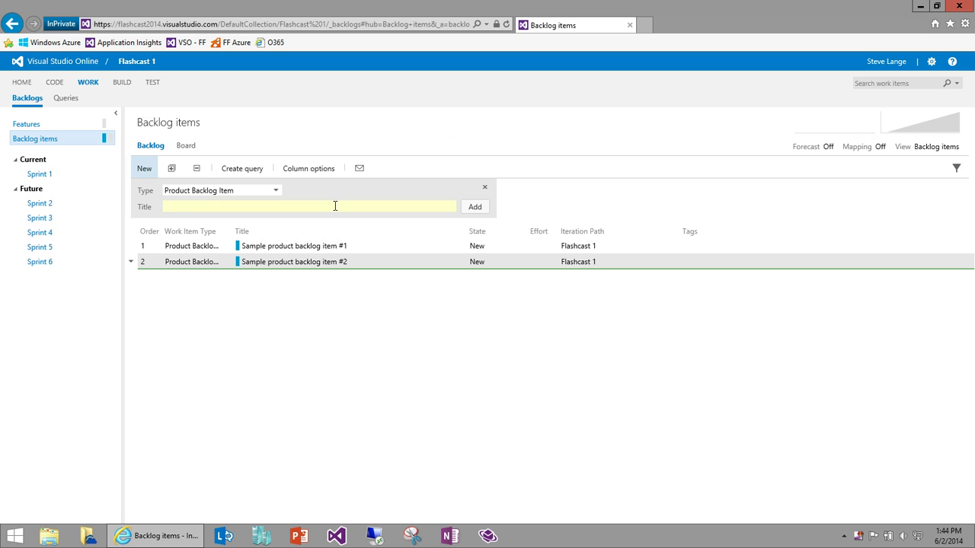
Step: Give backlog item #1 effort 7, a team-member assignee and the tag 'This is a tag'
{"action": "double_click", "coordinate": [319, 249]}
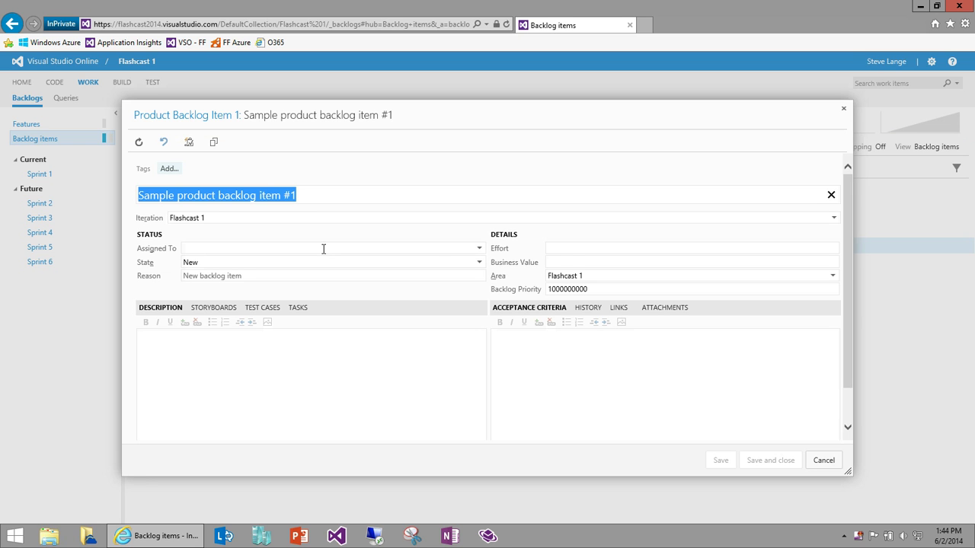
{"action": "left_click", "coordinate": [576, 248]}
{"action": "type", "text": "7"}
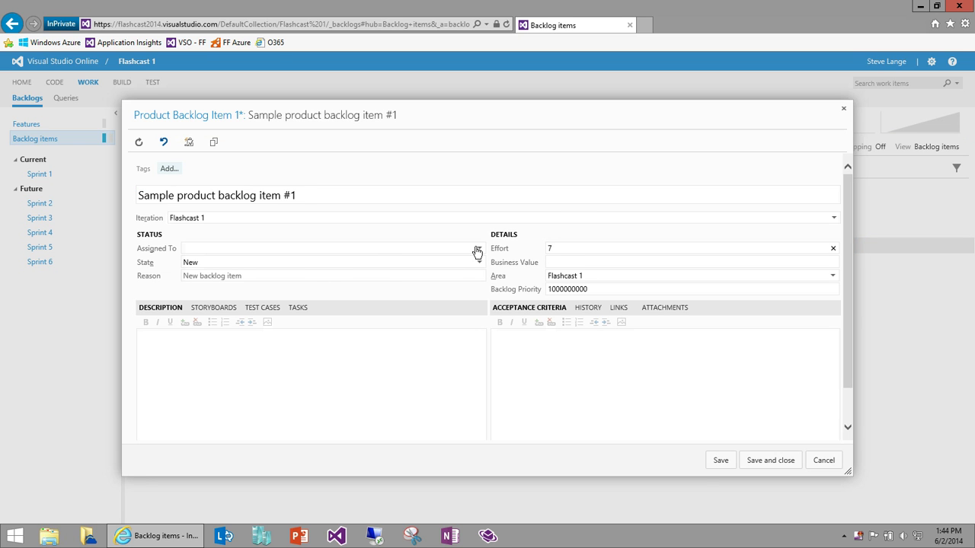
{"action": "left_click", "coordinate": [477, 248]}
{"action": "left_click", "coordinate": [420, 305]}
{"action": "left_click", "coordinate": [169, 168]}
{"action": "type", "text": "This is a tag"}
{"action": "key", "text": "Return"}
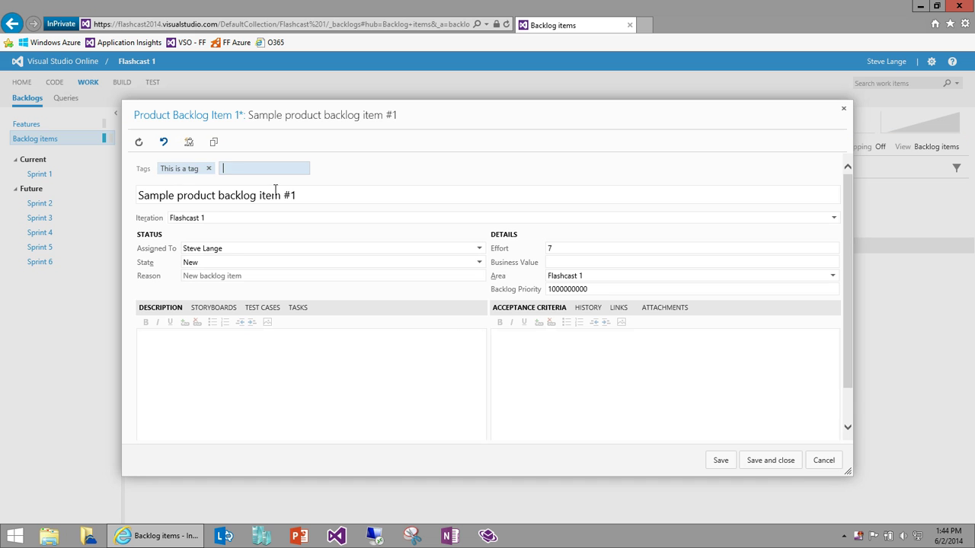
{"action": "left_click", "coordinate": [784, 461]}
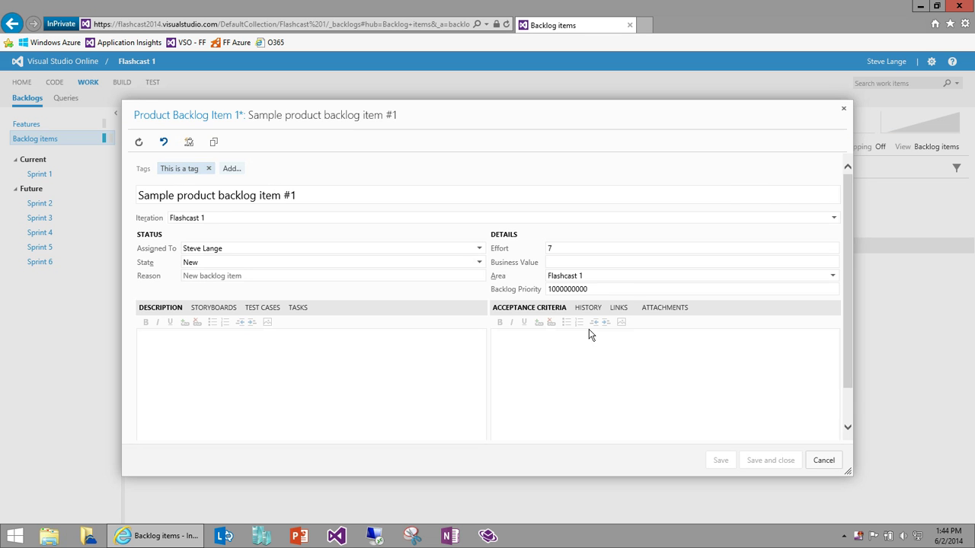
Step: Set backlog item #2's effort to 5 and save it
{"action": "double_click", "coordinate": [538, 260]}
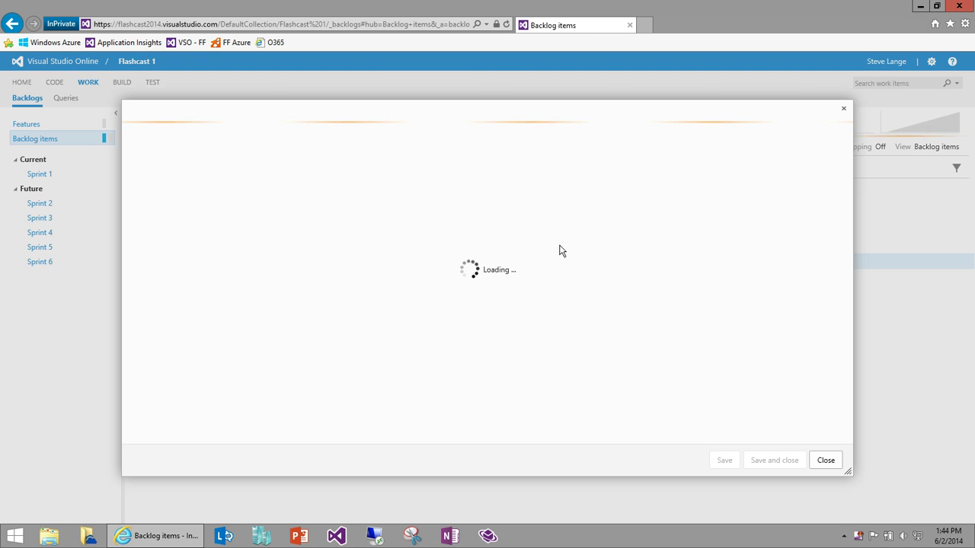
{"action": "left_click", "coordinate": [623, 250]}
{"action": "type", "text": "5"}
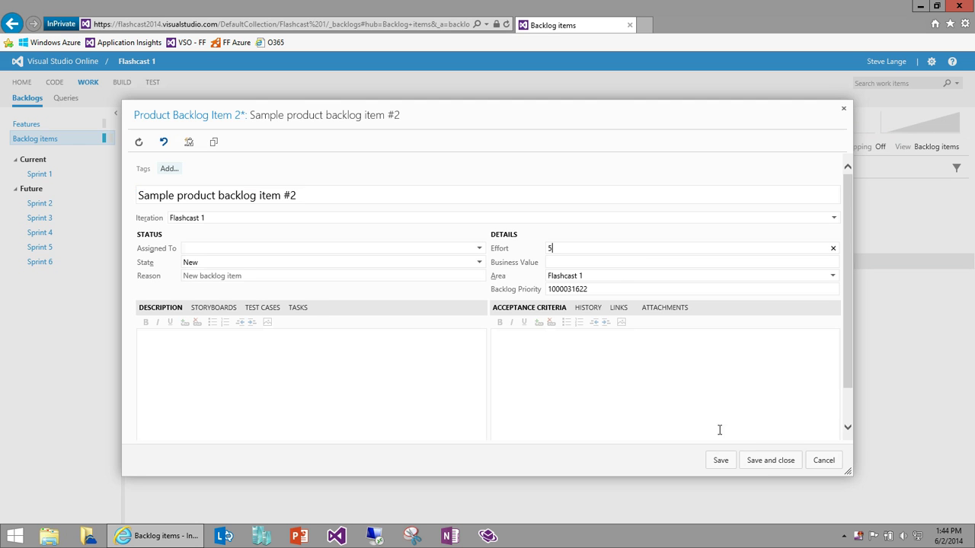
{"action": "left_click", "coordinate": [770, 461]}
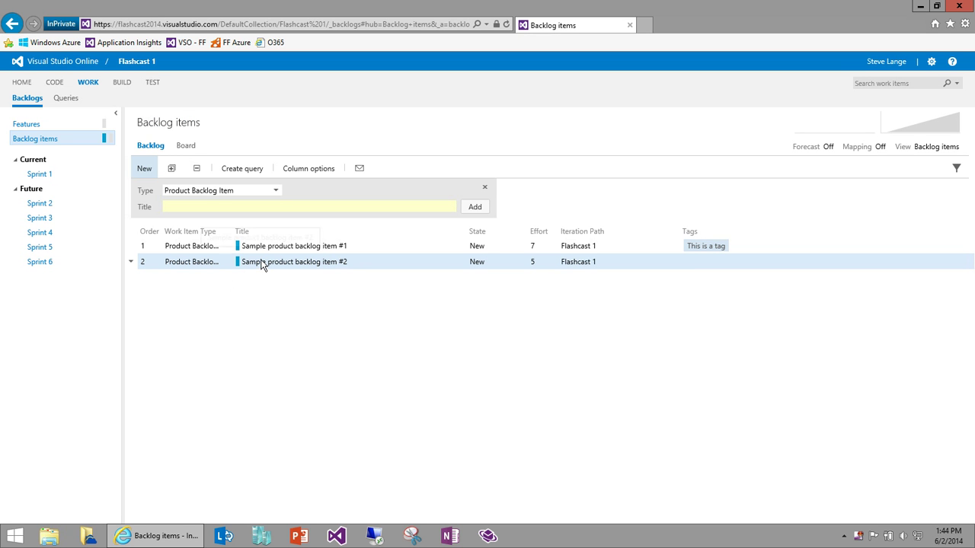
Step: Rank item #2 above #1, then on the board move #2 to Approved and #1 to Committed
{"action": "left_click_drag", "start_coordinate": [261, 263], "coordinate": [267, 242]}
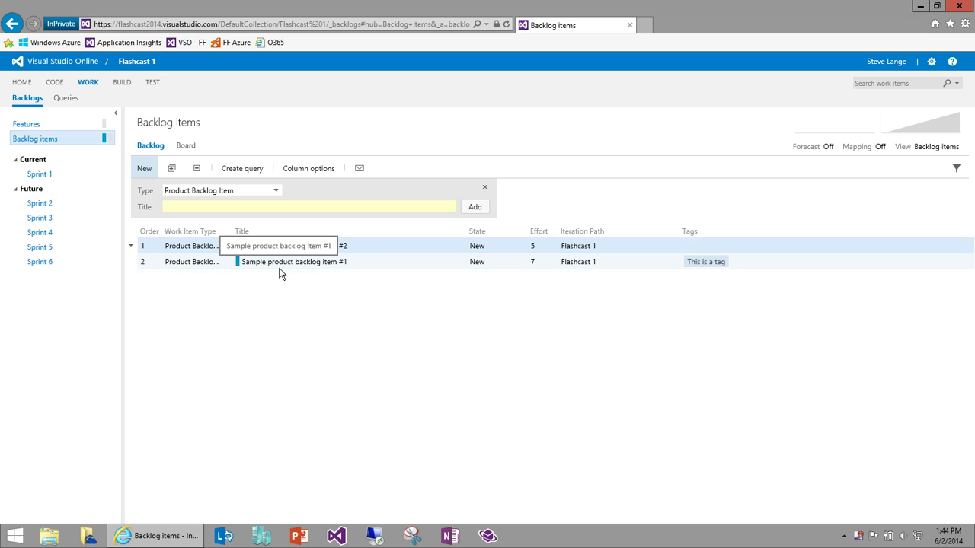
{"action": "left_click", "coordinate": [194, 146]}
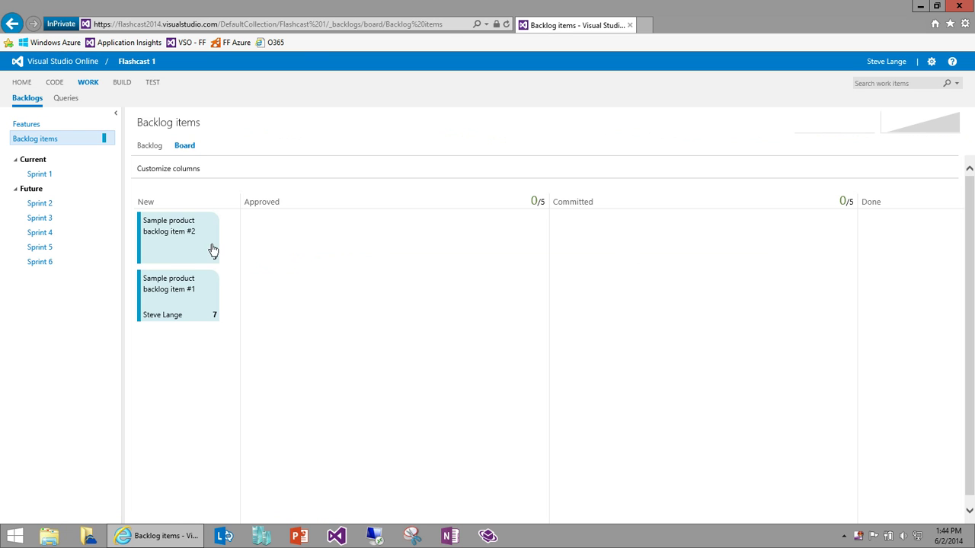
{"action": "left_click_drag", "start_coordinate": [218, 258], "coordinate": [358, 255]}
{"action": "left_click_drag", "start_coordinate": [173, 268], "coordinate": [642, 281]}
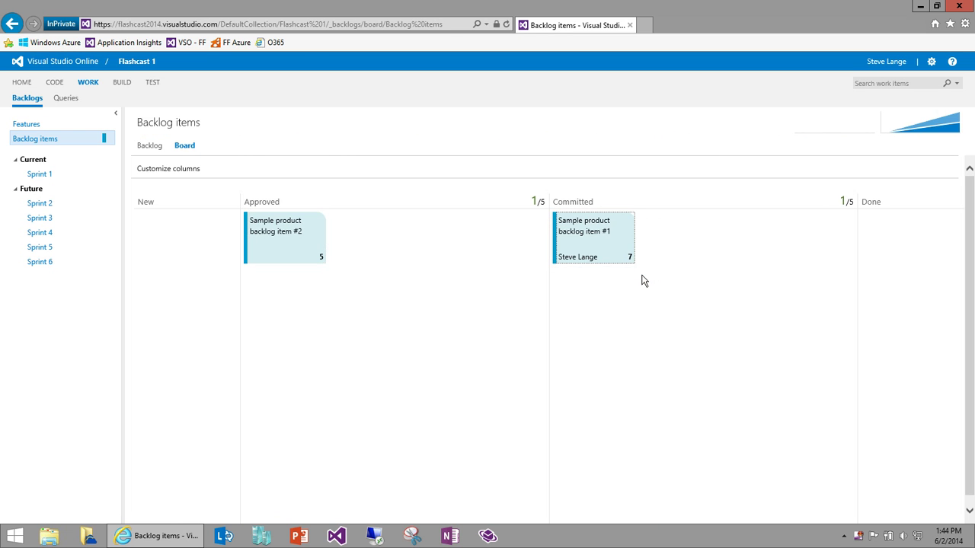
Step: View the cumulative flow chart, then go back to the backlog list
{"action": "left_click", "coordinate": [941, 129]}
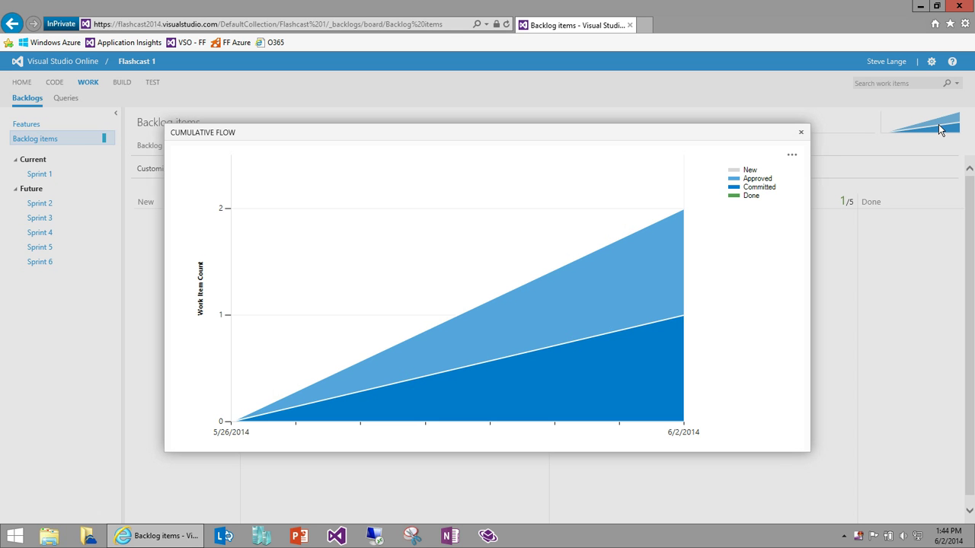
{"action": "left_click", "coordinate": [802, 136]}
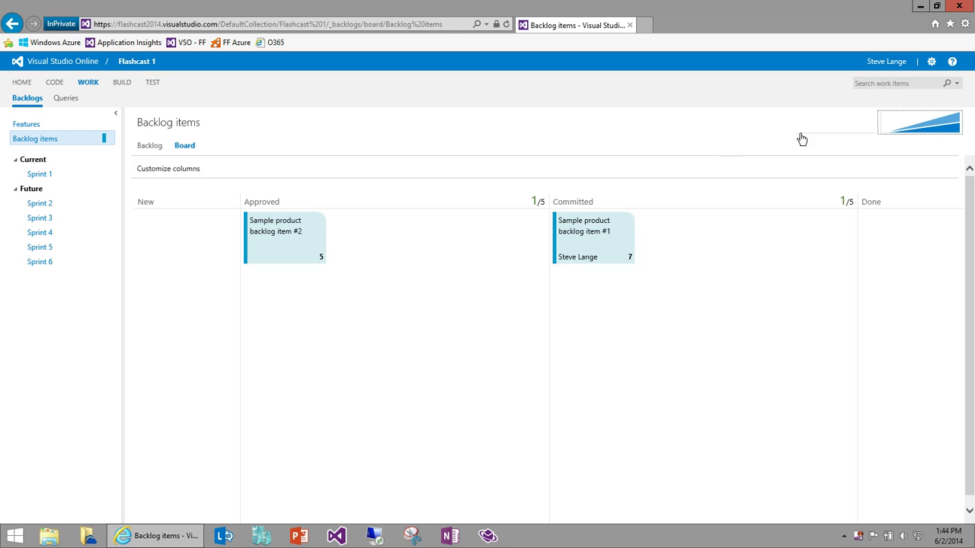
{"action": "left_click", "coordinate": [148, 147]}
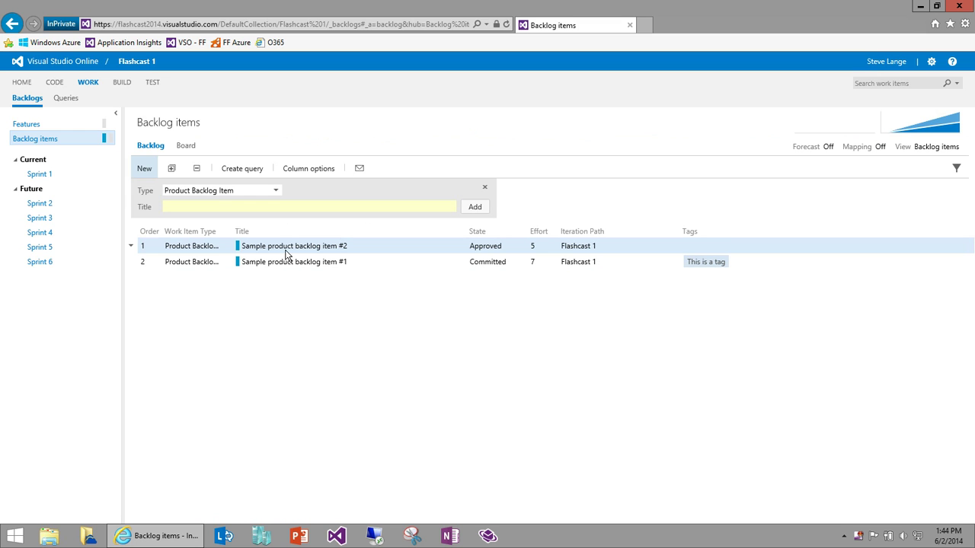
Step: Move Sample product backlog item #2 into Sprint 1 and open the Sprint 1 backlog
{"action": "left_click_drag", "start_coordinate": [169, 245], "coordinate": [45, 175]}
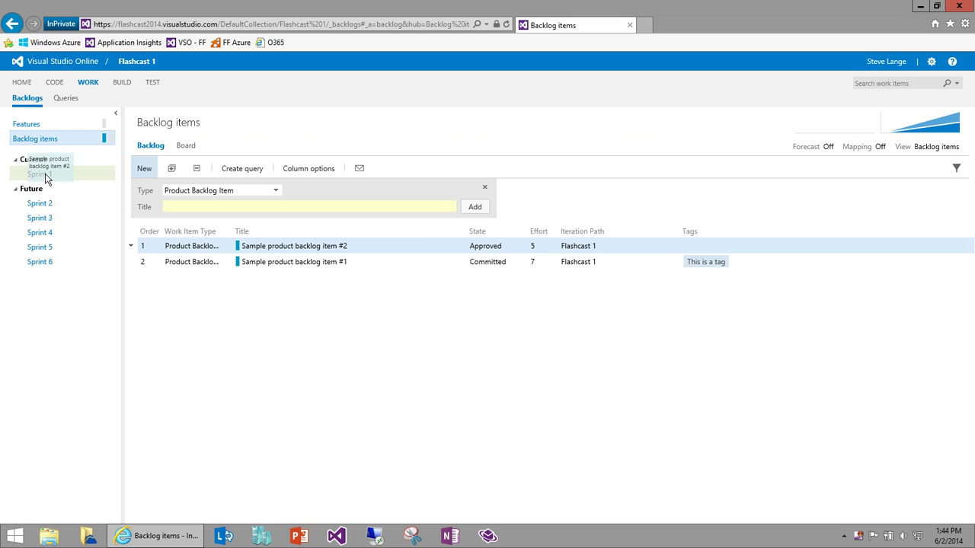
{"action": "left_click_drag", "start_coordinate": [45, 175], "coordinate": [45, 175]}
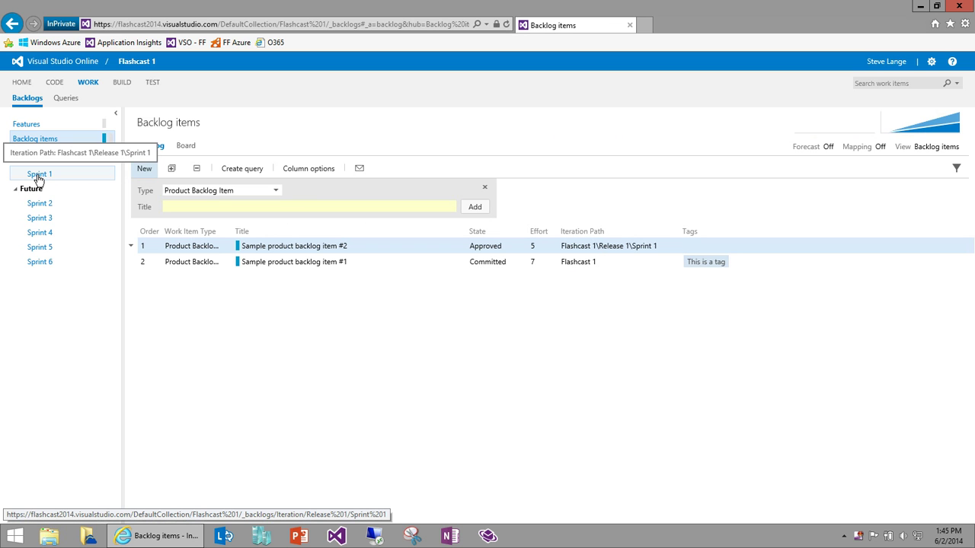
{"action": "left_click", "coordinate": [38, 175]}
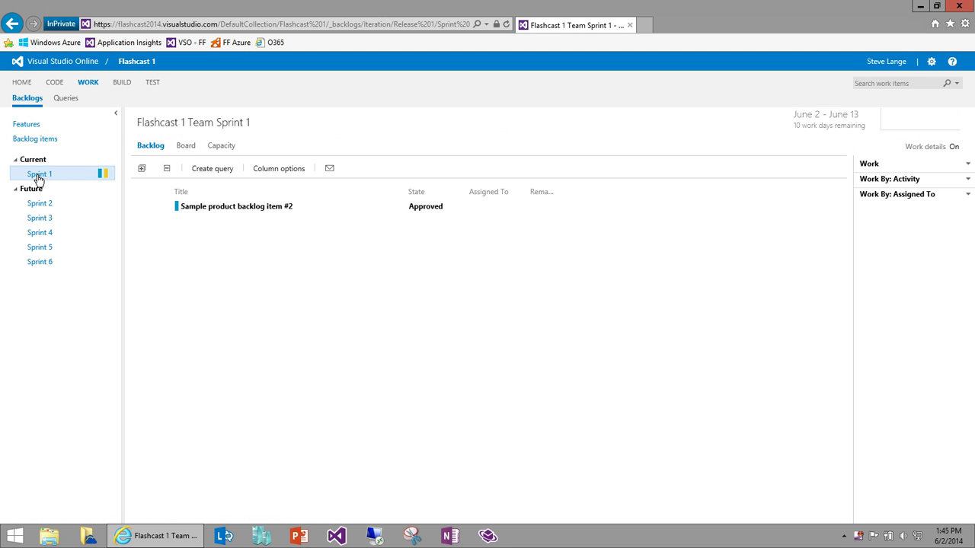
Step: Create Sample task 1 and Sample task 2 under item #2, each with 3 hours remaining work
{"action": "left_click", "coordinate": [222, 213]}
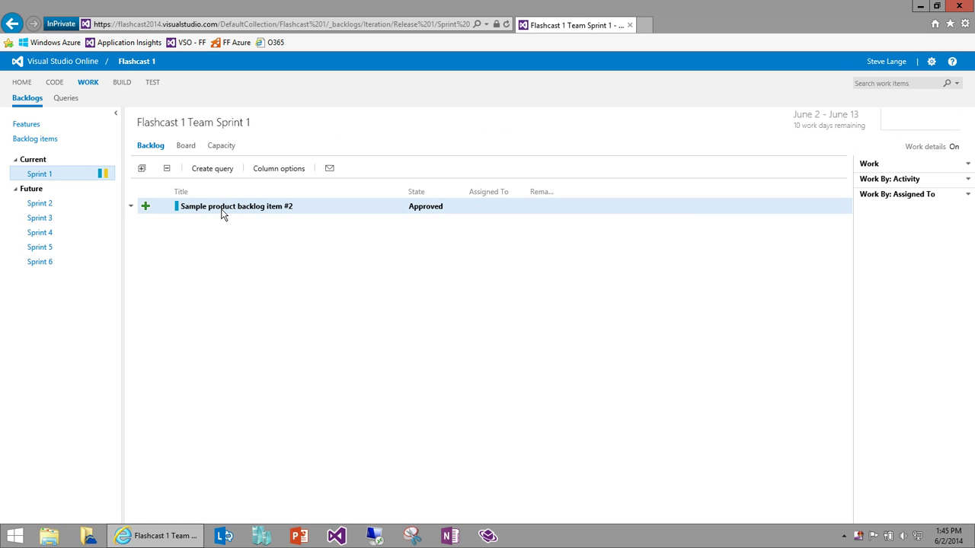
{"action": "left_click", "coordinate": [145, 209]}
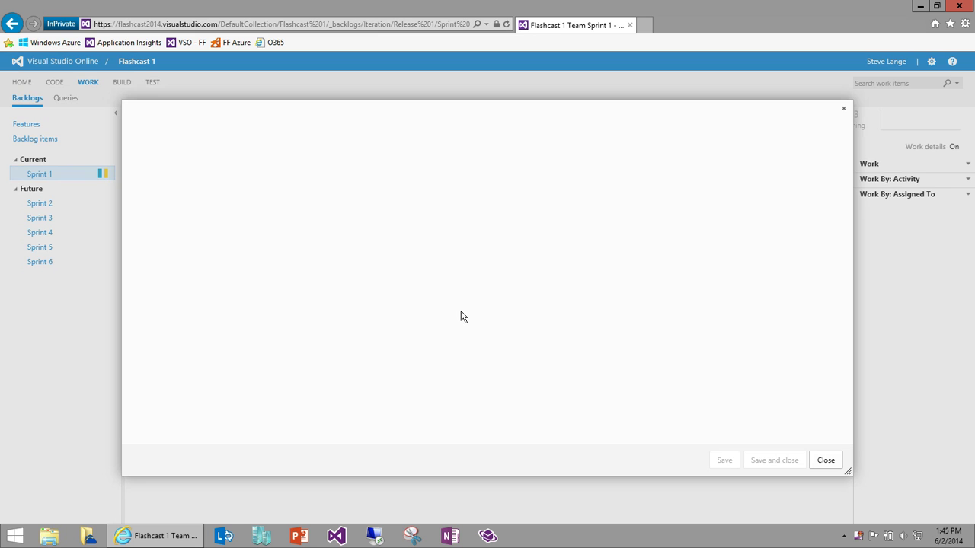
{"action": "type", "text": "Sample "}
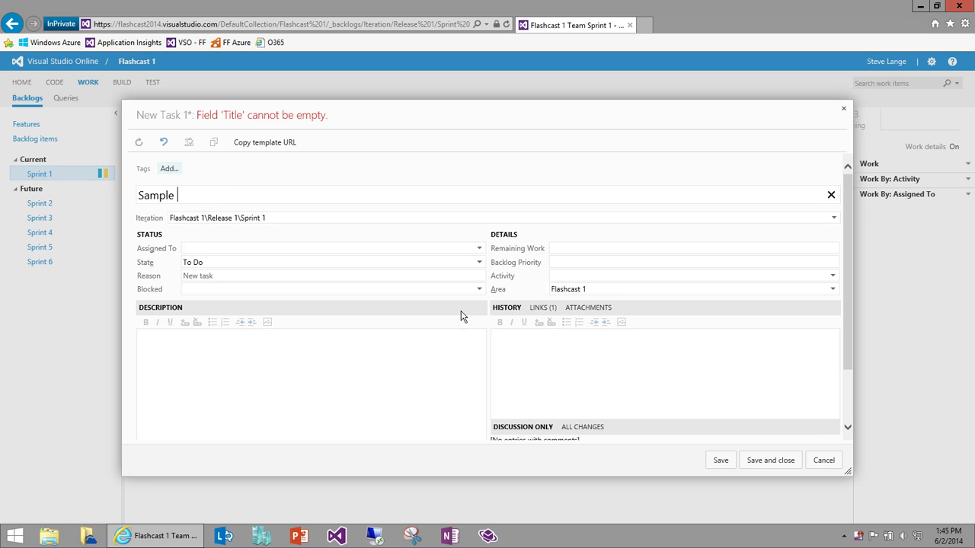
{"action": "type", "text": "task 1"}
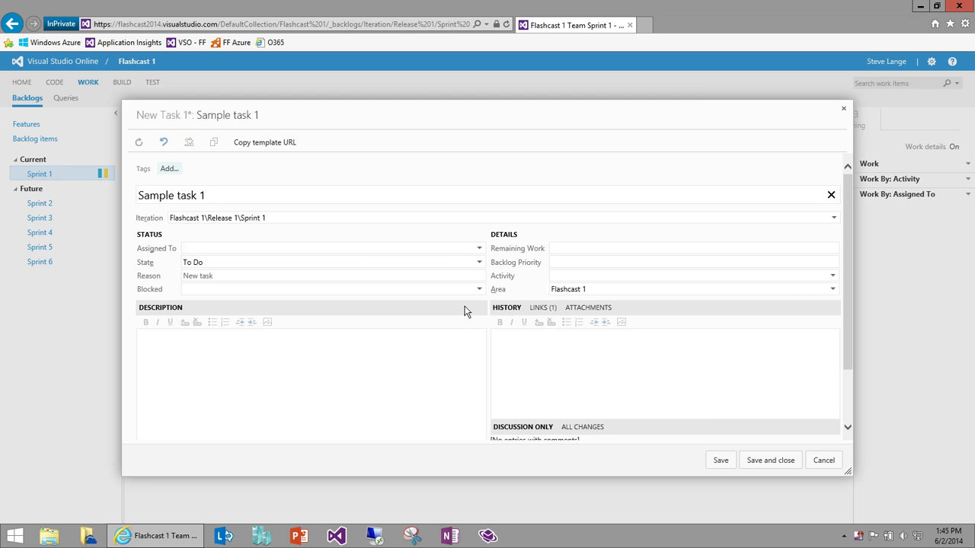
{"action": "left_click", "coordinate": [614, 249]}
{"action": "type", "text": "3"}
{"action": "left_click", "coordinate": [771, 461]}
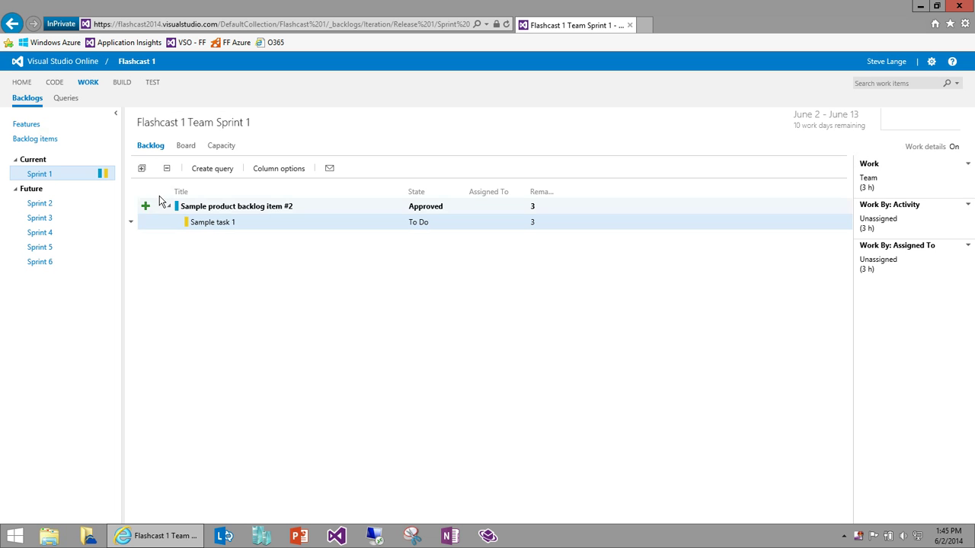
{"action": "left_click", "coordinate": [147, 206]}
{"action": "type", "text": "Sample task 2"}
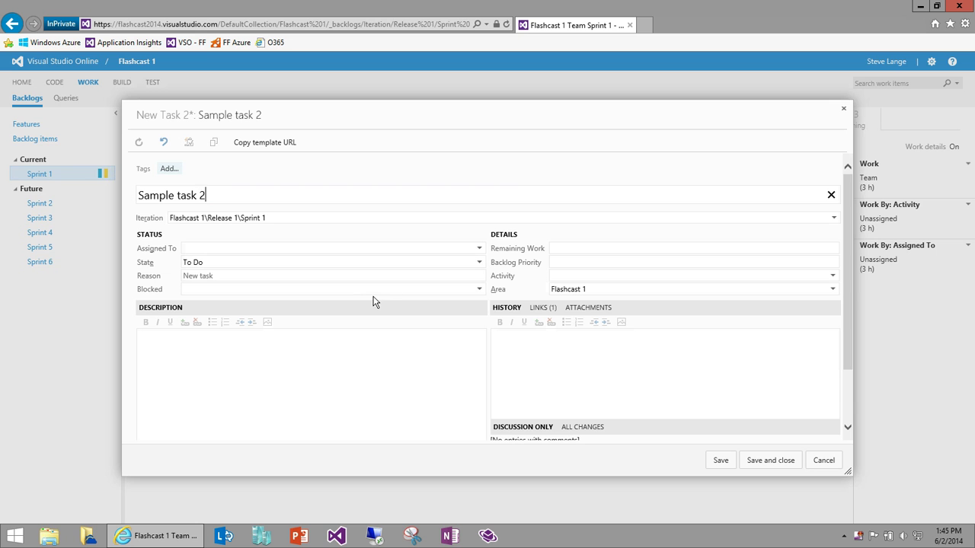
{"action": "left_click", "coordinate": [586, 247]}
{"action": "type", "text": "3"}
{"action": "left_click", "coordinate": [770, 460]}
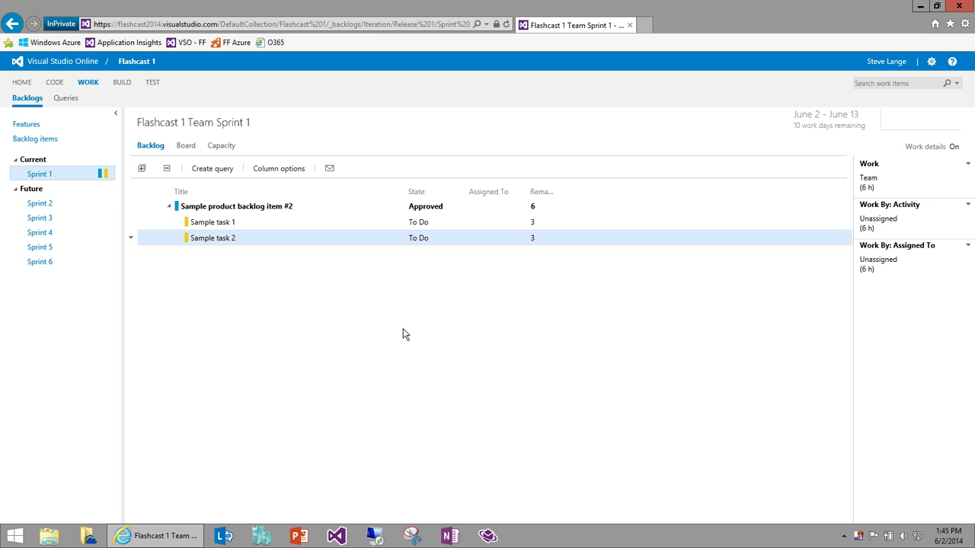
Step: Review the new task rows and the 10 work days remaining note
{"action": "left_click", "coordinate": [267, 208]}
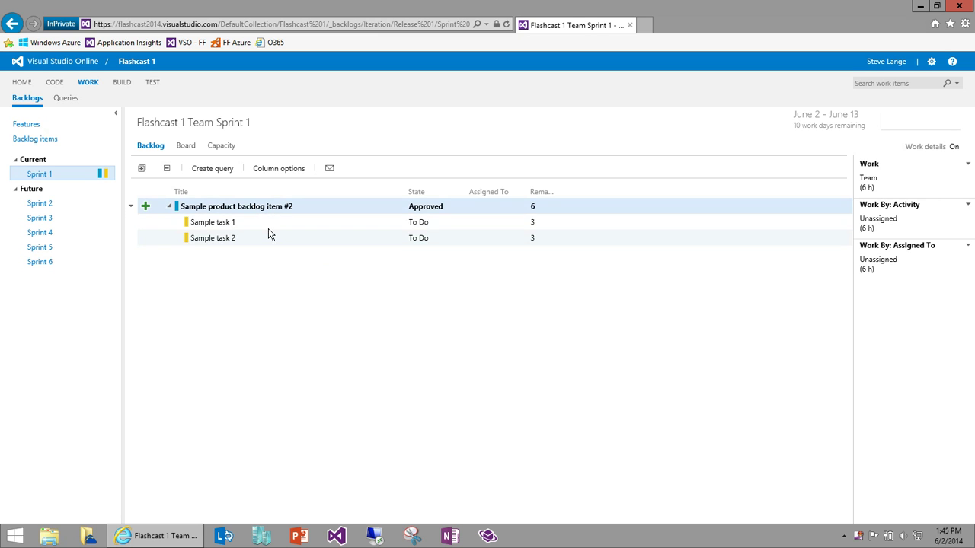
{"action": "key", "text": "Down"}
{"action": "key", "text": "Down"}
{"action": "left_click", "coordinate": [268, 225]}
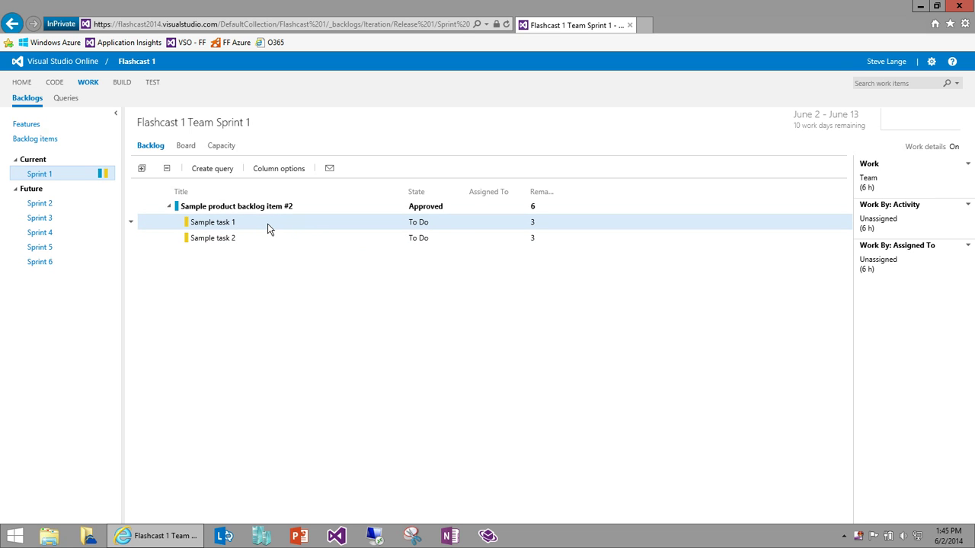
{"action": "left_click_drag", "start_coordinate": [794, 126], "coordinate": [865, 126]}
{"action": "left_click", "coordinate": [842, 138]}
{"action": "left_click", "coordinate": [535, 241]}
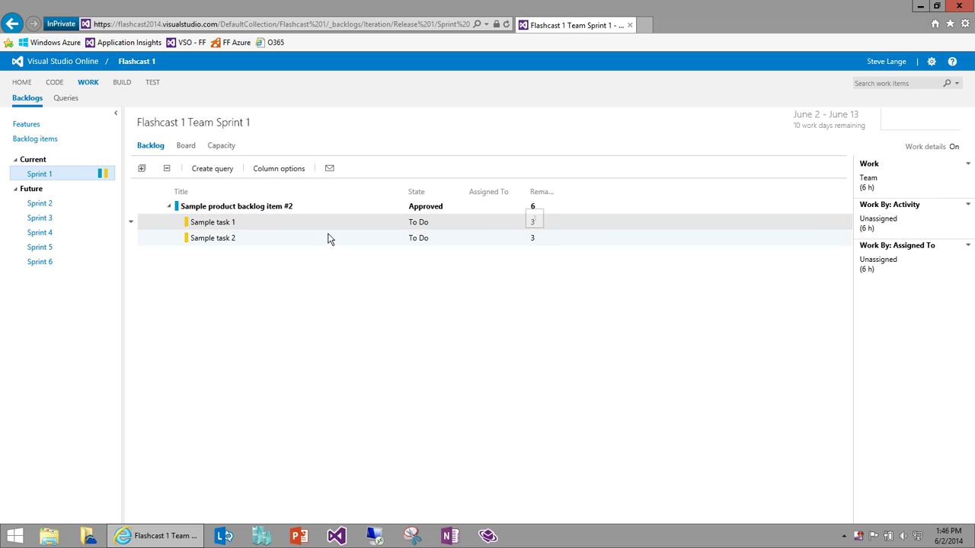
Step: Change the team member's Sprint 1 capacity per day from 0 to 2 and save
{"action": "left_click", "coordinate": [228, 147]}
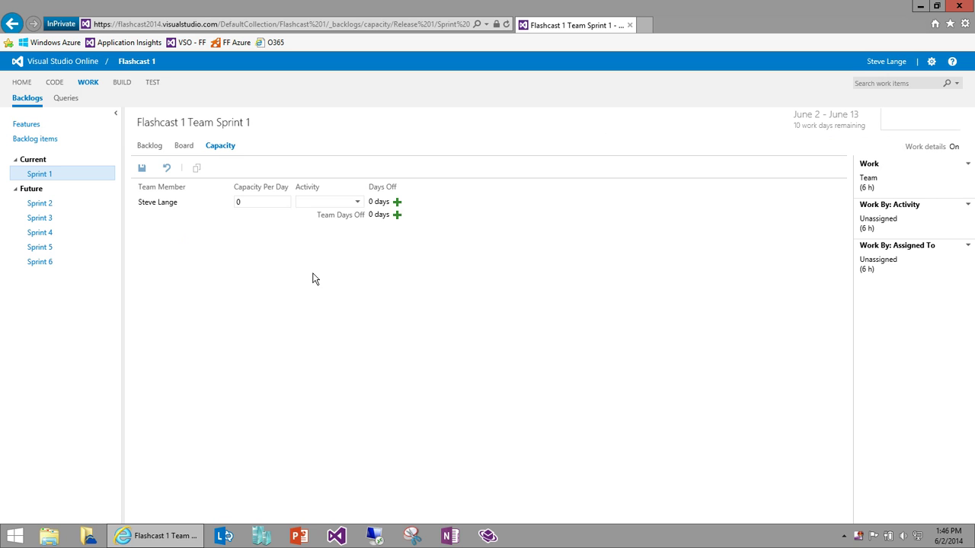
{"action": "left_click", "coordinate": [258, 201]}
{"action": "key", "text": "BackSpace"}
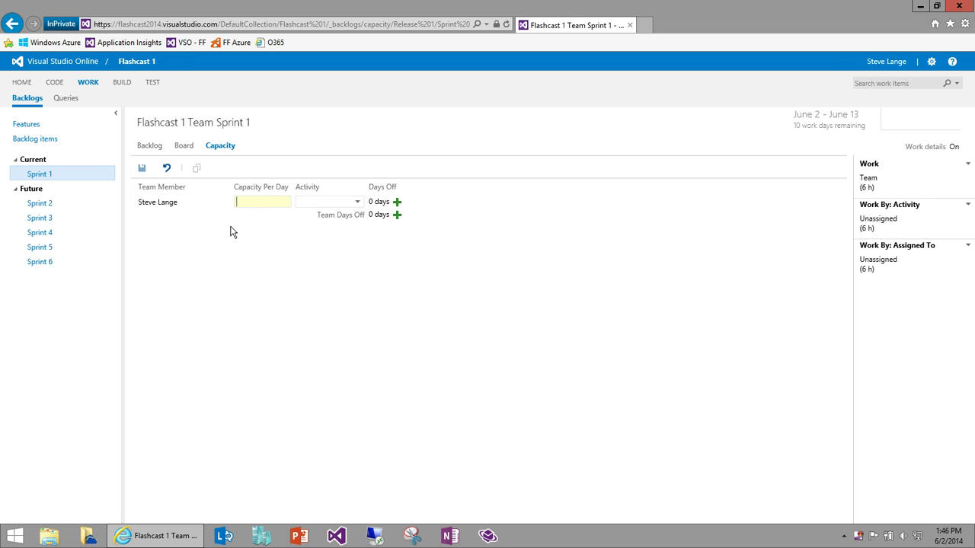
{"action": "type", "text": "2"}
{"action": "left_click", "coordinate": [141, 168]}
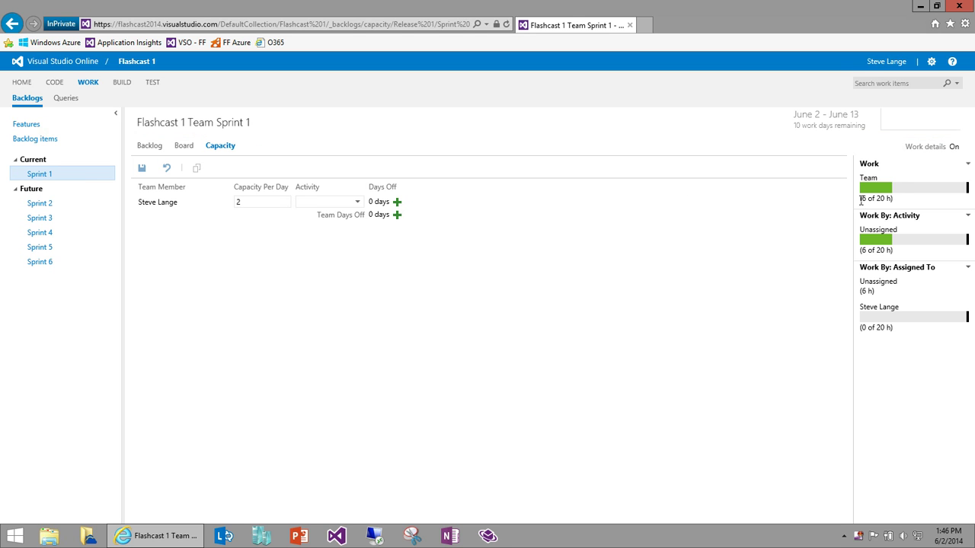
Step: Check the team's updated 6 of 20 h work figure
{"action": "mouse_move", "coordinate": [872, 199]}
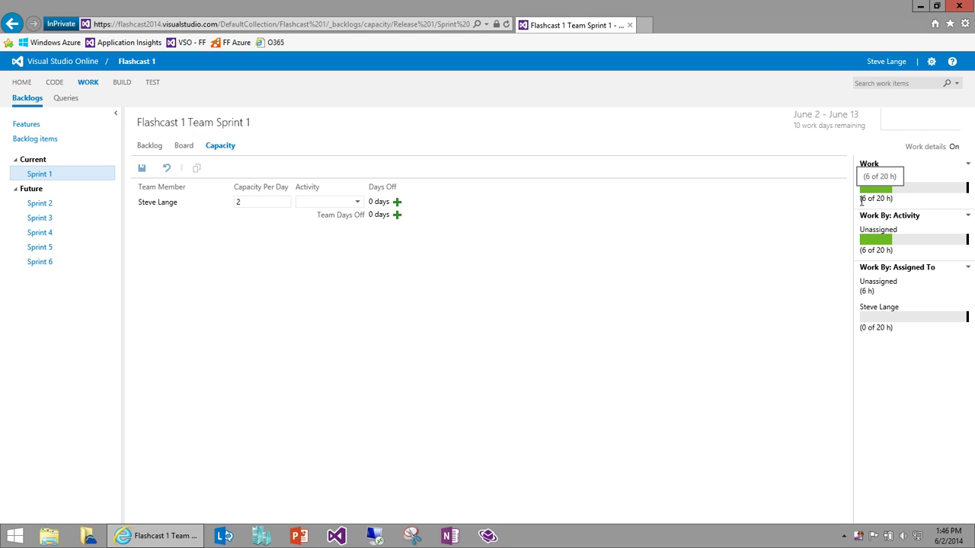
{"action": "left_click_drag", "start_coordinate": [865, 200], "coordinate": [869, 200]}
{"action": "double_click", "coordinate": [875, 199]}
{"action": "left_click", "coordinate": [881, 199]}
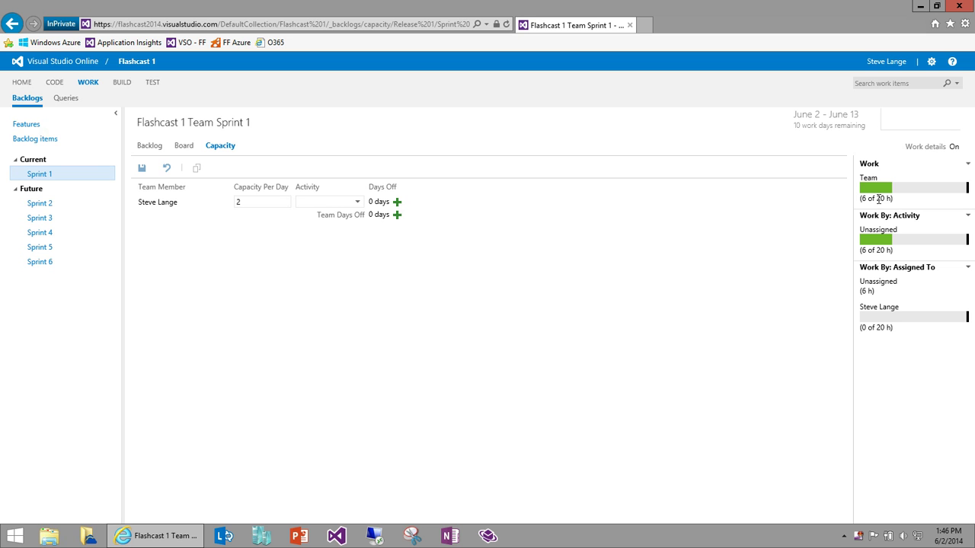
Step: Move both sample tasks to In Progress, assigning Sample task 1 to the team member with 1 hour left
{"action": "left_click", "coordinate": [145, 147]}
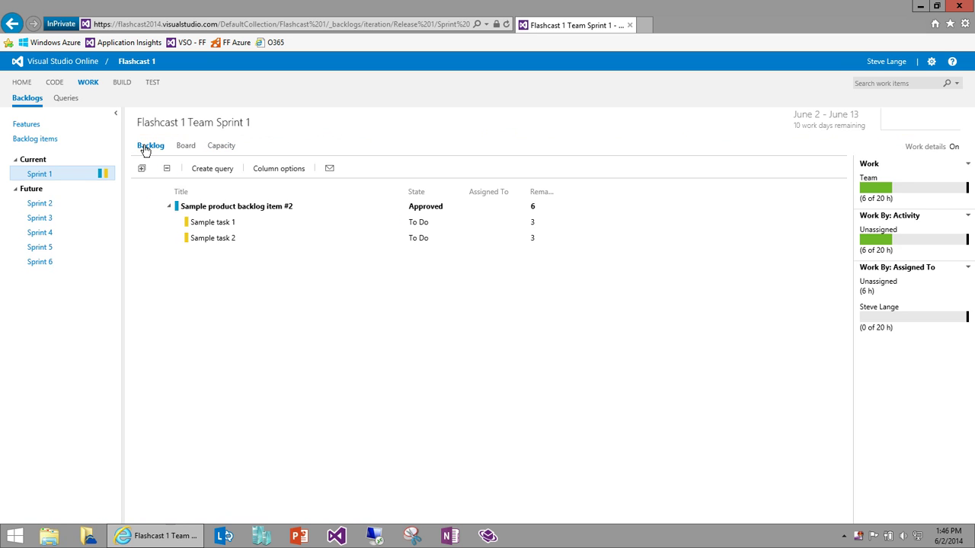
{"action": "left_click", "coordinate": [187, 147]}
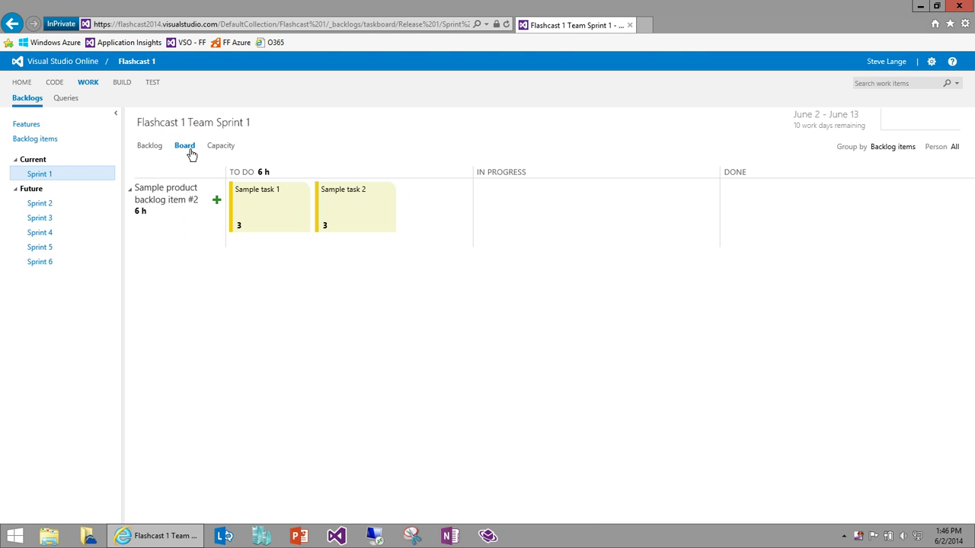
{"action": "left_click_drag", "start_coordinate": [281, 226], "coordinate": [528, 348]}
{"action": "left_click", "coordinate": [516, 227]}
{"action": "left_click", "coordinate": [512, 254]}
{"action": "left_click", "coordinate": [487, 225]}
{"action": "left_click", "coordinate": [491, 256]}
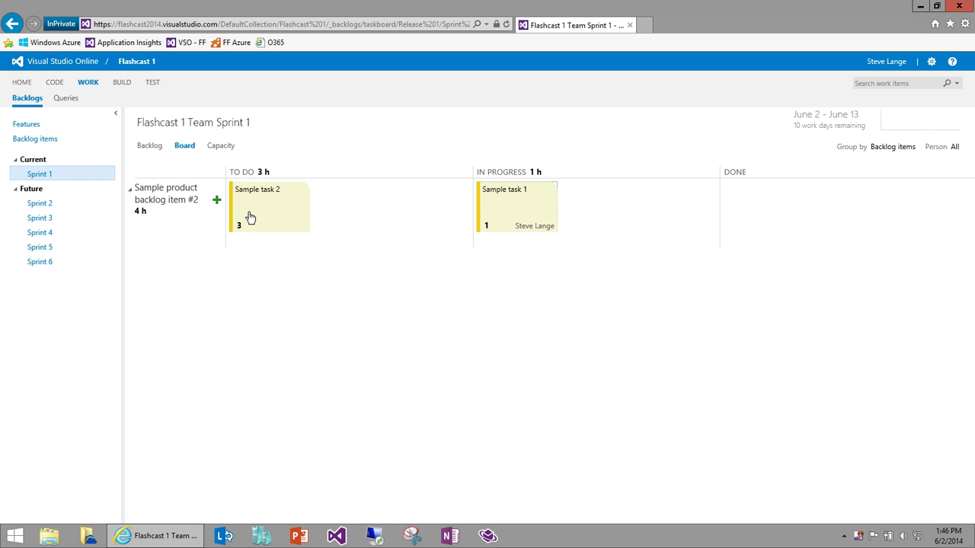
{"action": "left_click_drag", "start_coordinate": [266, 209], "coordinate": [544, 222]}
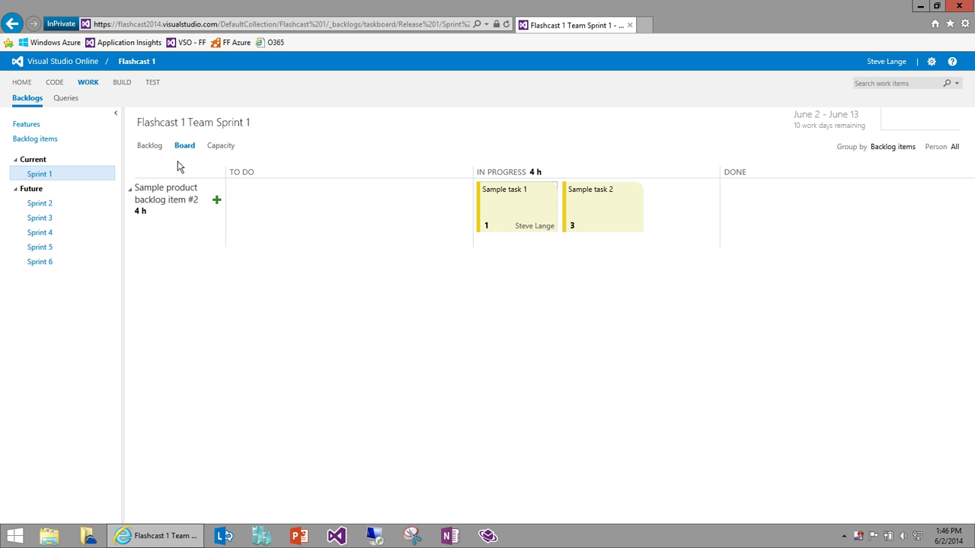
{"action": "left_click", "coordinate": [150, 152]}
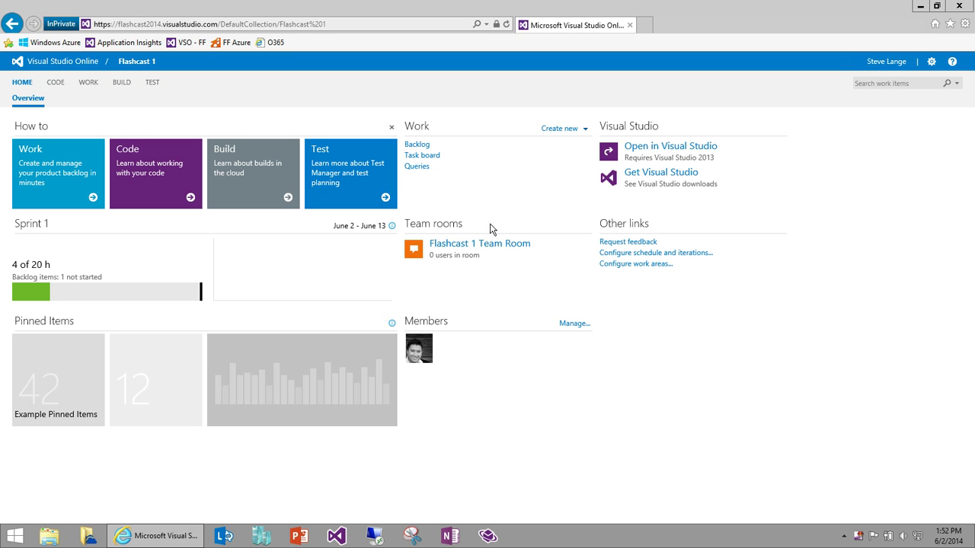
Step: Open Flashcast 1 in desktop Visual Studio 2013, allowing the browser's launch prompt
{"action": "left_click", "coordinate": [640, 149]}
{"action": "left_click", "coordinate": [520, 293]}
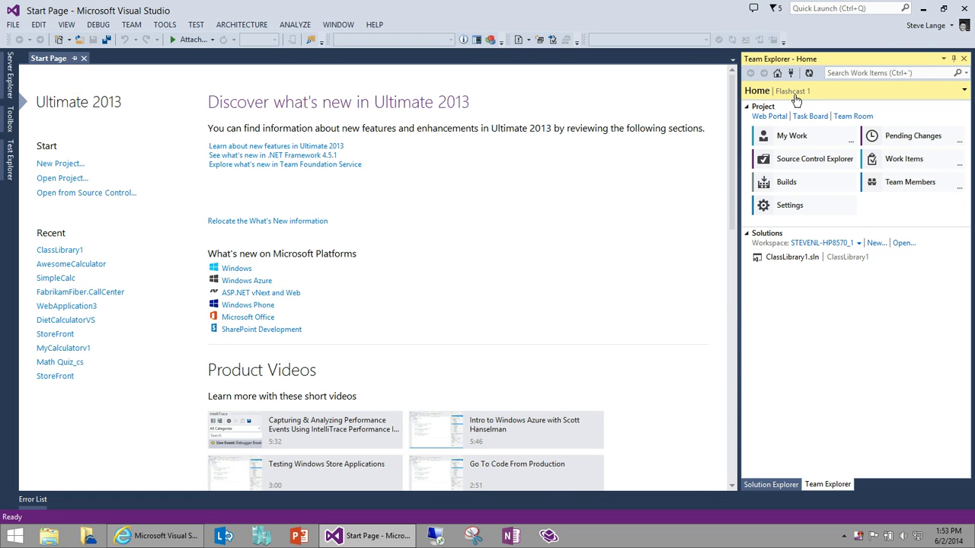
Step: Create a build definition named 'Sample Flashcast CI' with a continuous integration trigger
{"action": "left_click", "coordinate": [788, 183]}
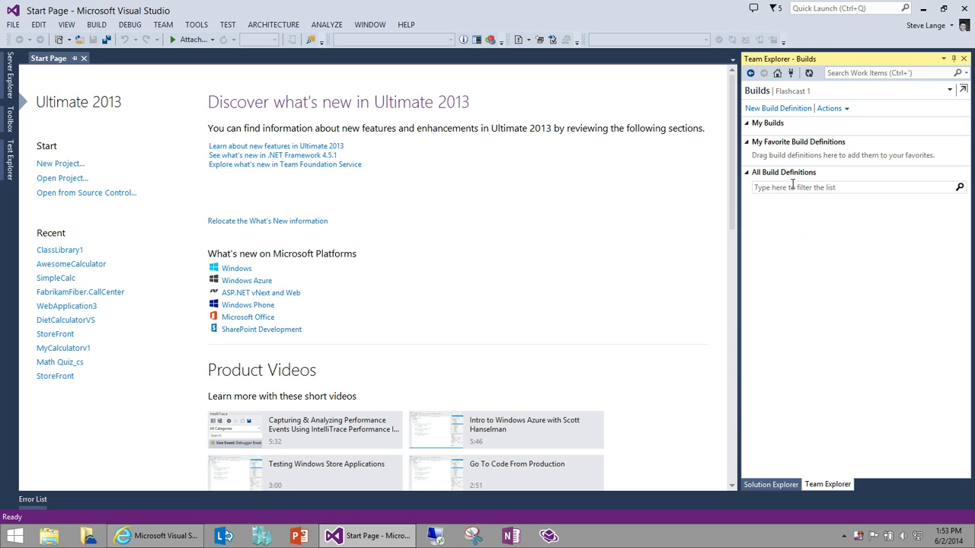
{"action": "left_click", "coordinate": [792, 109]}
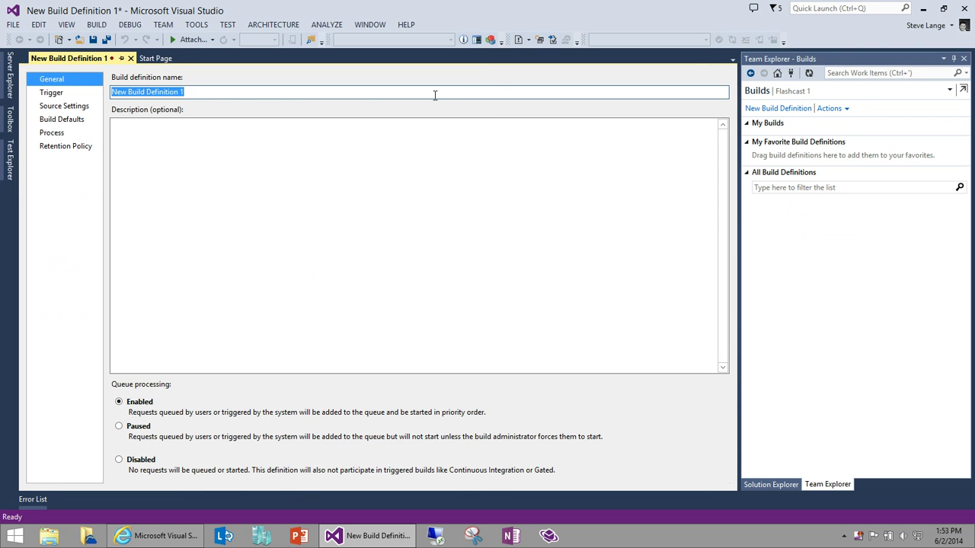
{"action": "type", "text": "Sample Flashcast"}
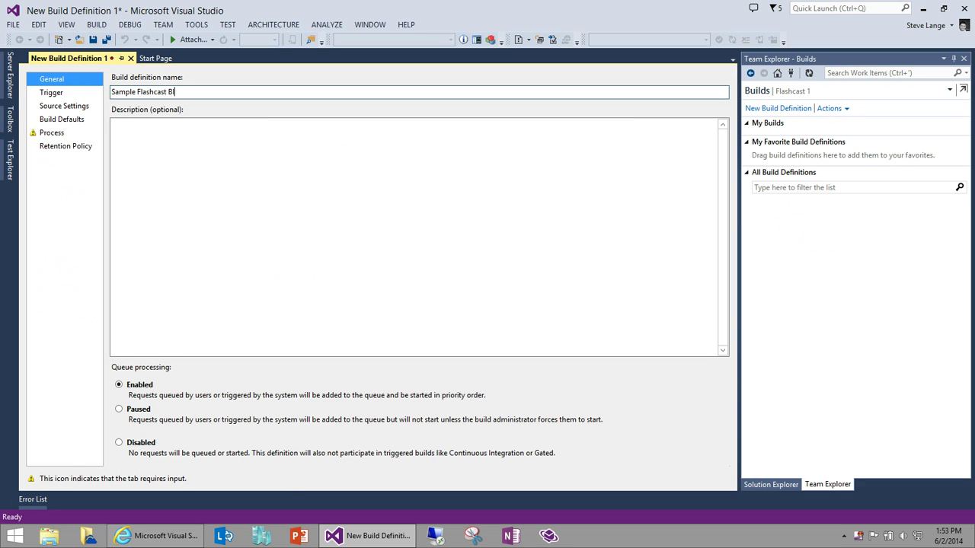
{"action": "type", "text": " B"}
{"action": "key", "text": "BackSpace"}
{"action": "type", "text": "CI"}
{"action": "left_click", "coordinate": [59, 97]}
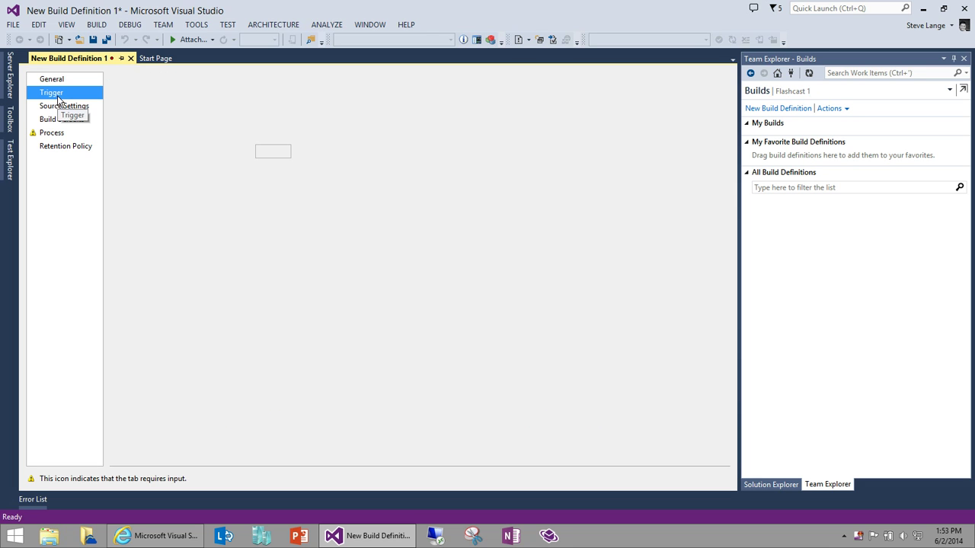
{"action": "left_click", "coordinate": [121, 116]}
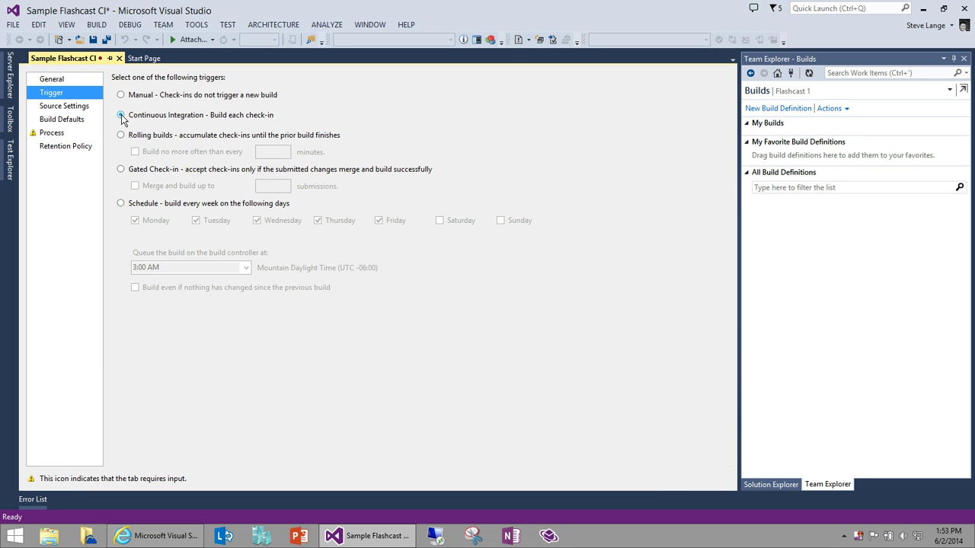
Step: Copy build output to source control folder $/Flashcast 1/Drops and select the Items to Build parameter
{"action": "left_click", "coordinate": [47, 135]}
{"action": "left_click", "coordinate": [58, 119]}
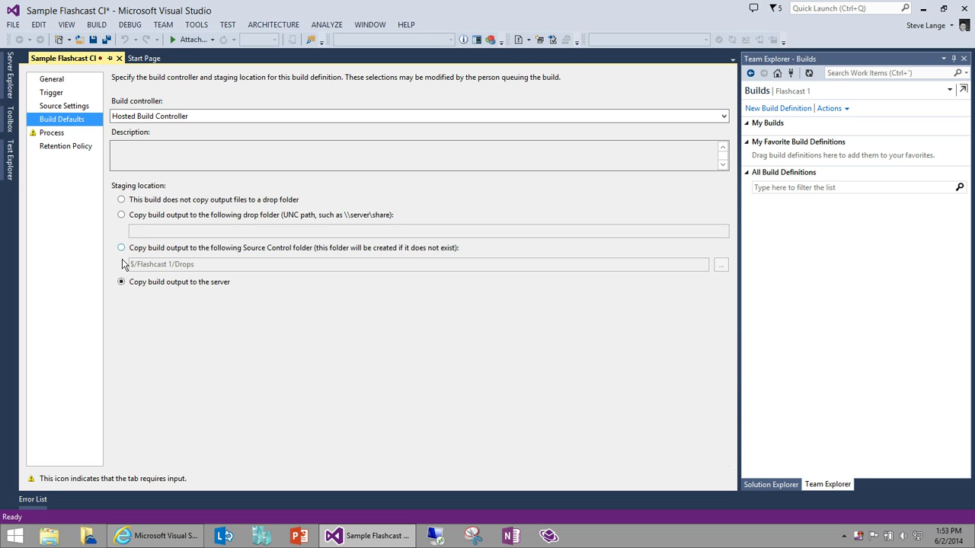
{"action": "left_click", "coordinate": [121, 248]}
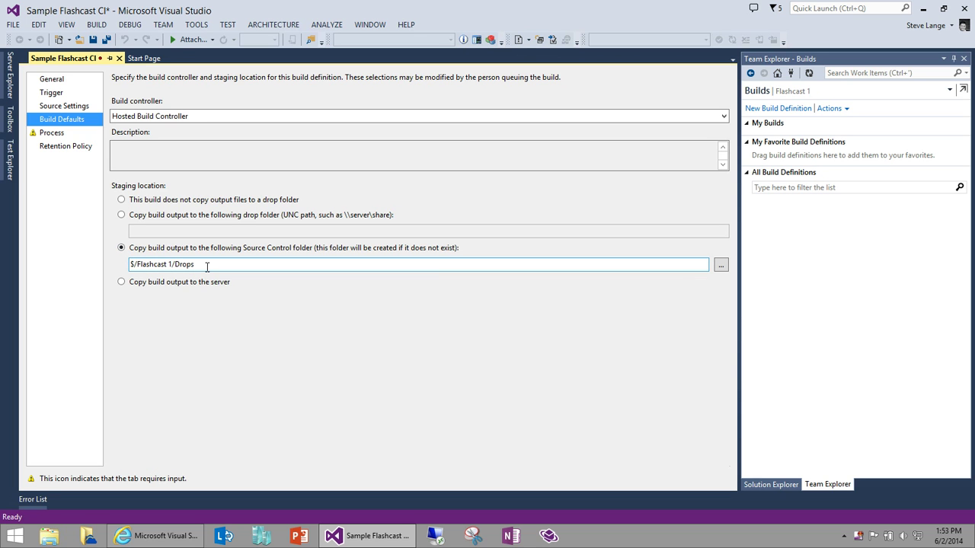
{"action": "left_click", "coordinate": [54, 135]}
{"action": "left_click", "coordinate": [721, 179]}
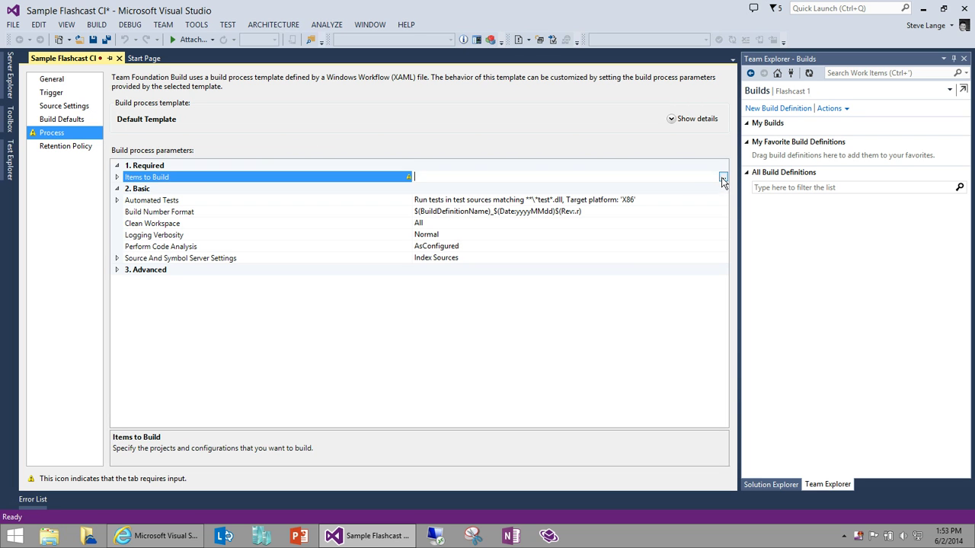
Step: Set Items to Build to ClassLibrary1.sln, then save and close the Sample Flashcast CI definition
{"action": "left_click", "coordinate": [723, 177]}
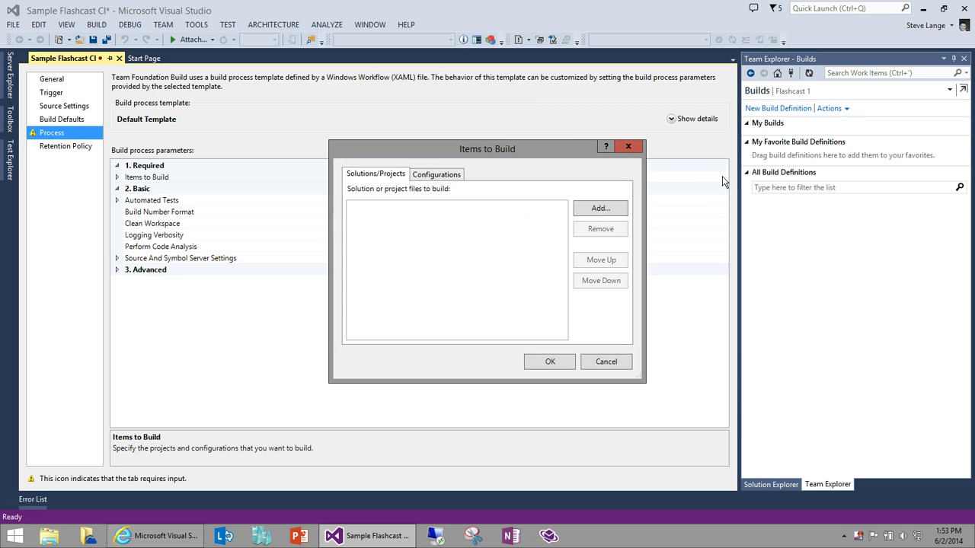
{"action": "left_click", "coordinate": [591, 214]}
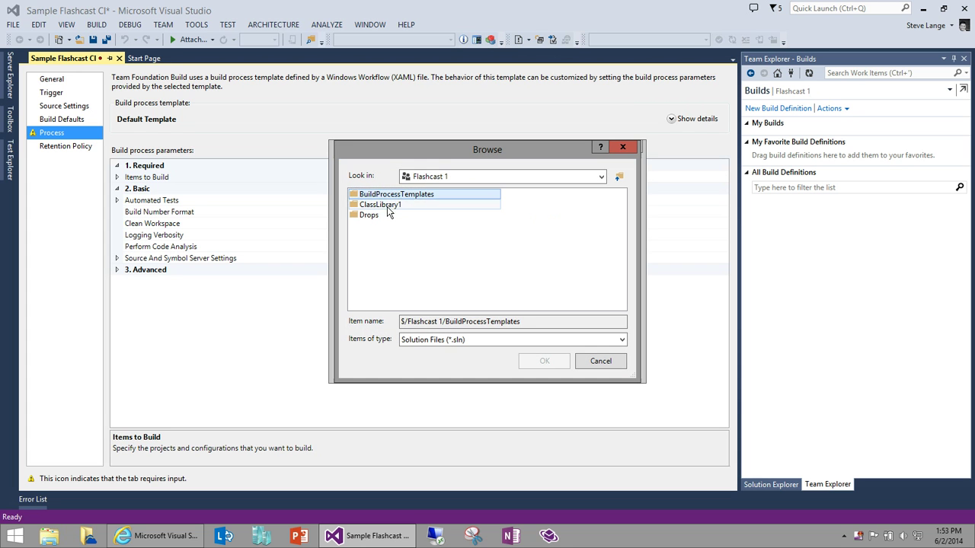
{"action": "double_click", "coordinate": [381, 205]}
{"action": "double_click", "coordinate": [387, 206]}
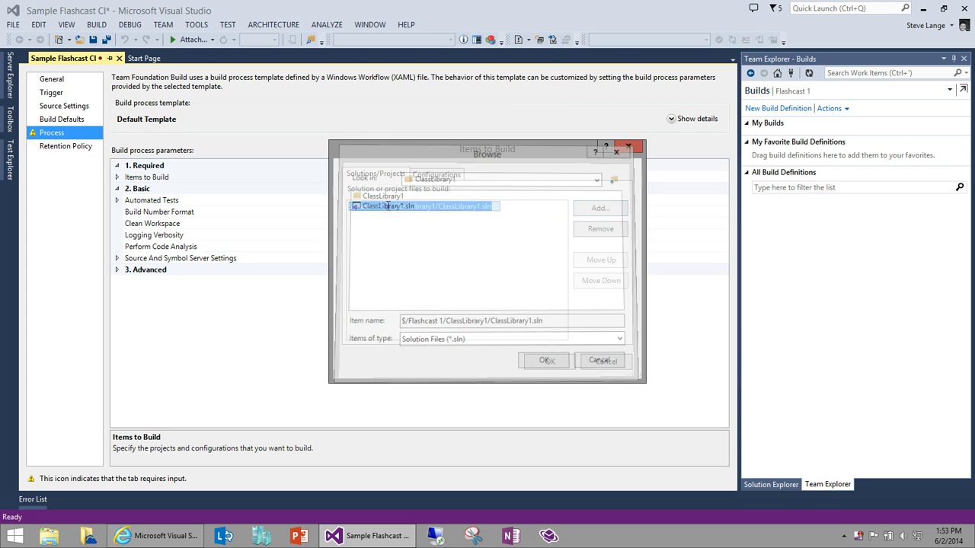
{"action": "left_click", "coordinate": [551, 363]}
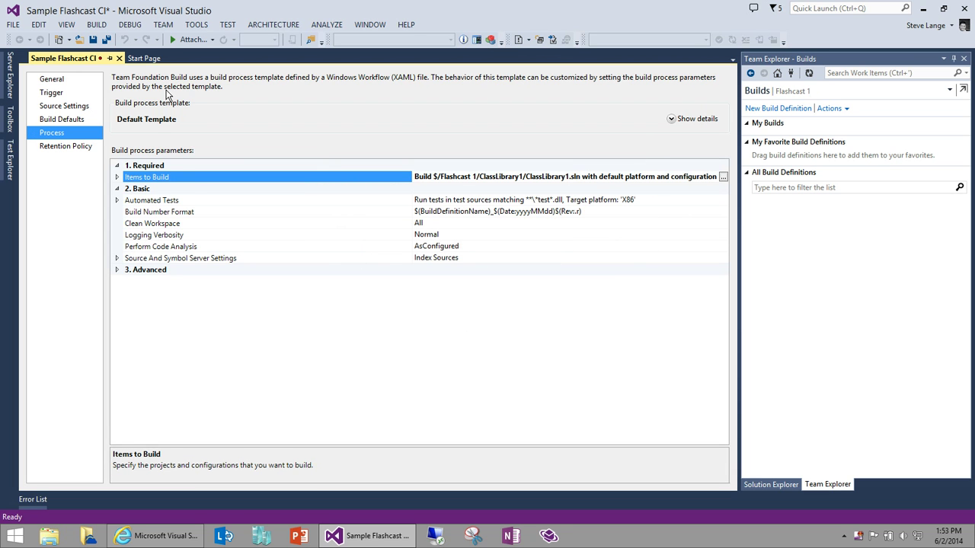
{"action": "key", "text": "ctrl+s"}
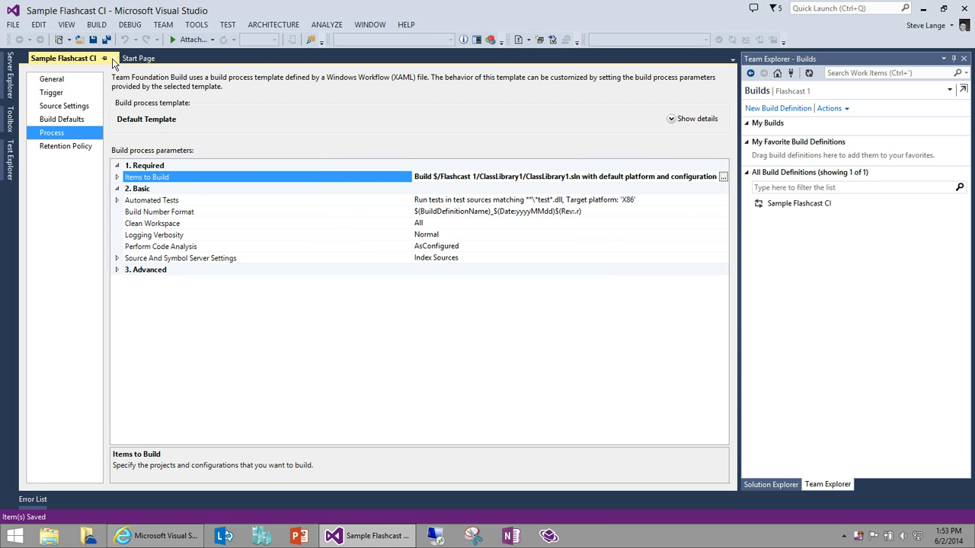
{"action": "left_click", "coordinate": [119, 57]}
{"action": "left_click", "coordinate": [785, 204]}
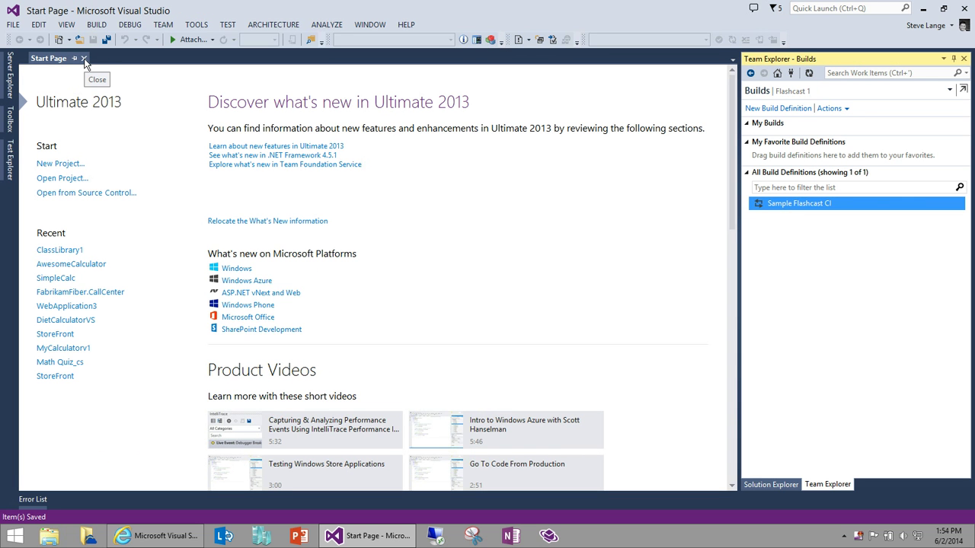
Step: Open the ClassLibrary1 solution from Team Explorer Home and show its files in Solution Explorer
{"action": "left_click", "coordinate": [787, 94]}
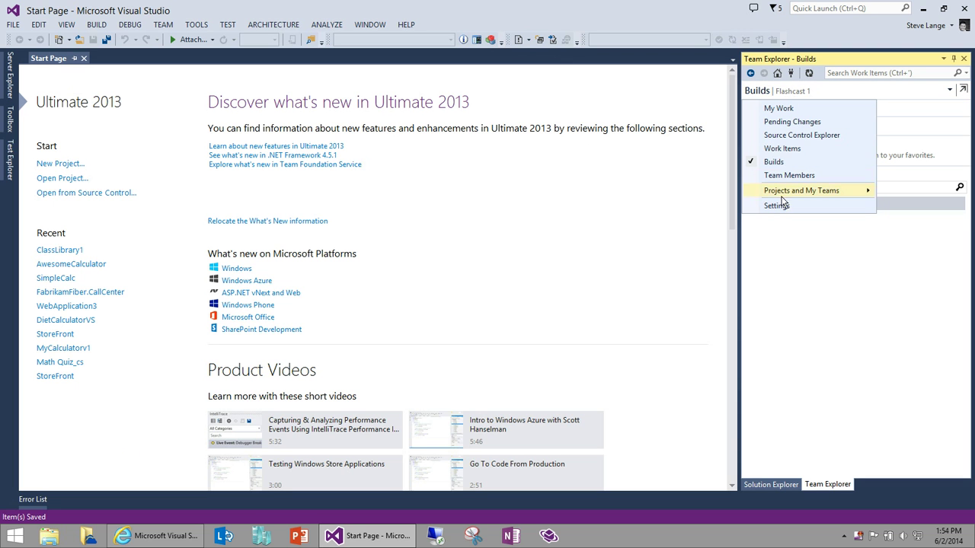
{"action": "left_click", "coordinate": [777, 72]}
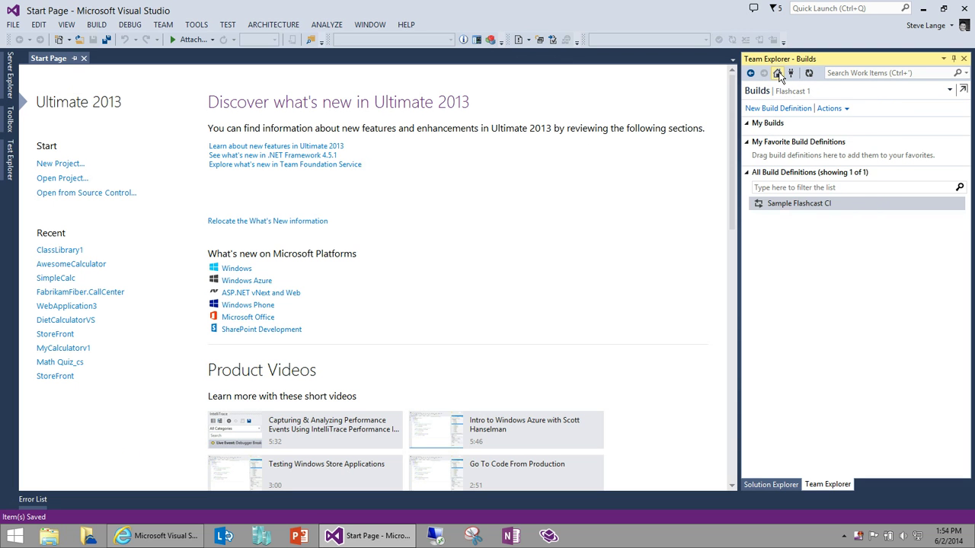
{"action": "double_click", "coordinate": [792, 260]}
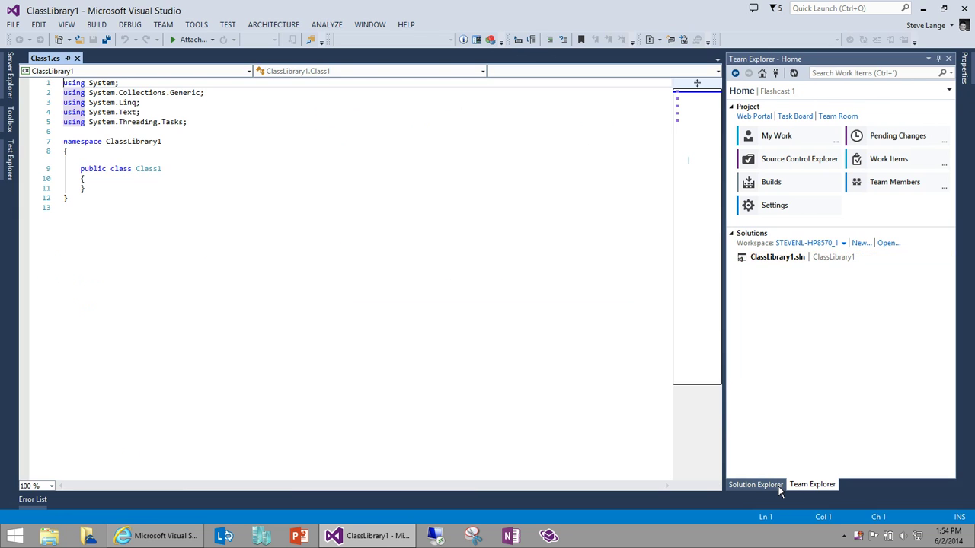
{"action": "left_click", "coordinate": [778, 487]}
Step: Add an empty public void SayHello() method to Class1 and save Class1.cs
{"action": "left_click", "coordinate": [118, 181]}
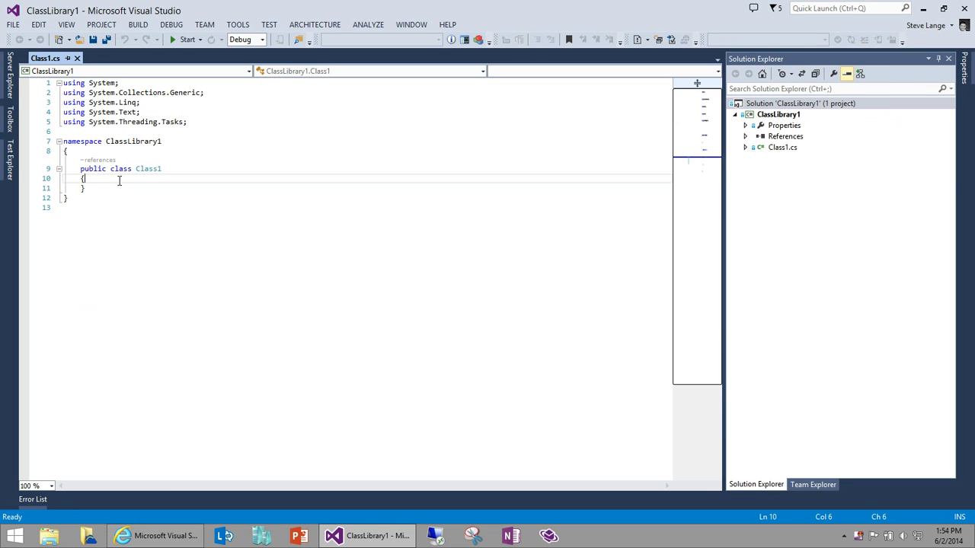
{"action": "key", "text": "Return"}
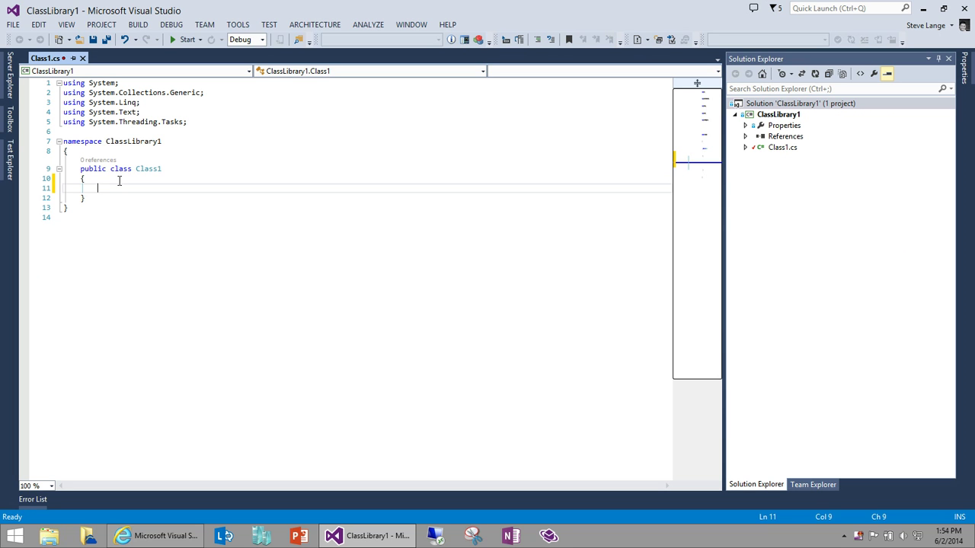
{"action": "type", "text": "publi"}
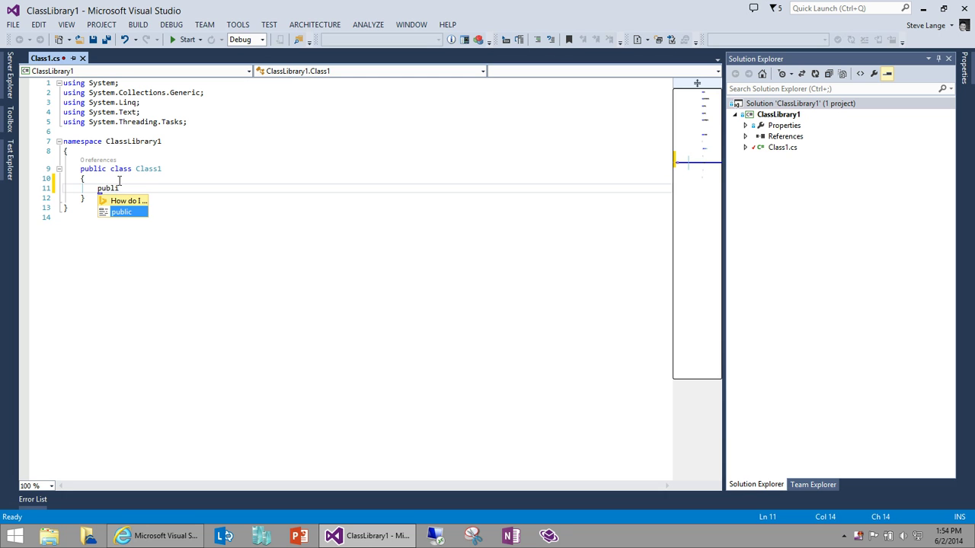
{"action": "type", "text": "c void (S"}
{"action": "key", "text": "BackSpace"}
{"action": "key", "text": "BackSpace"}
{"action": "type", "text": "SayHello()"}
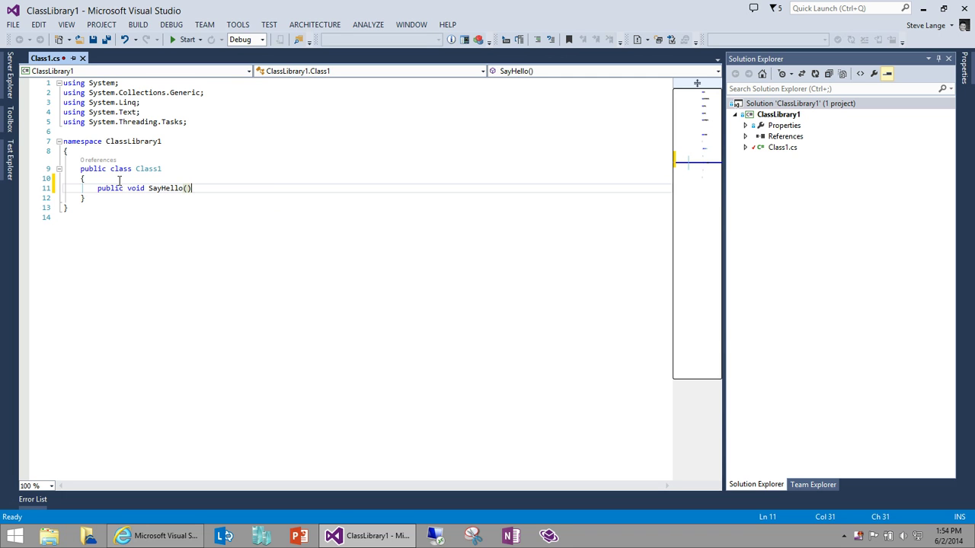
{"action": "key", "text": "Return"}
{"action": "type", "text": "{"}
{"action": "key", "text": "Return"}
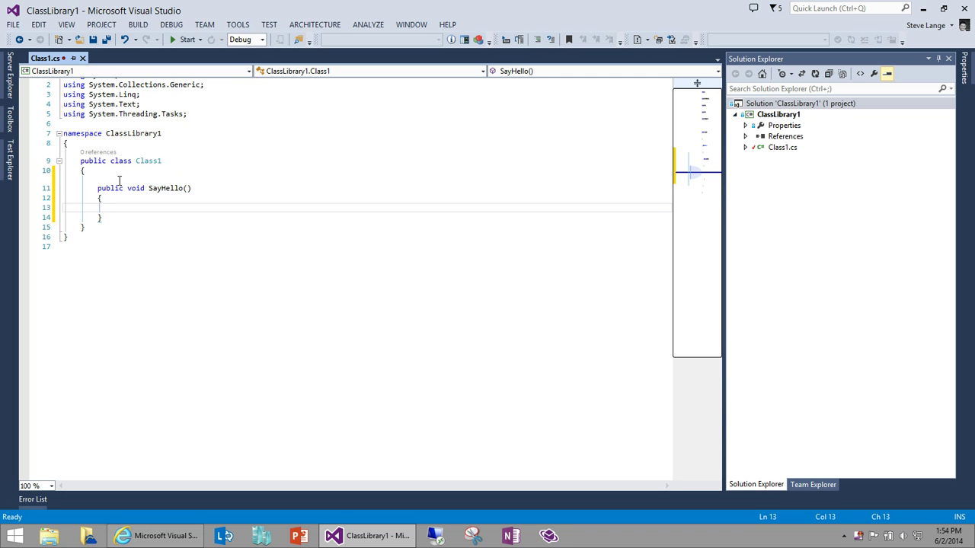
{"action": "key", "text": "ctrl+s"}
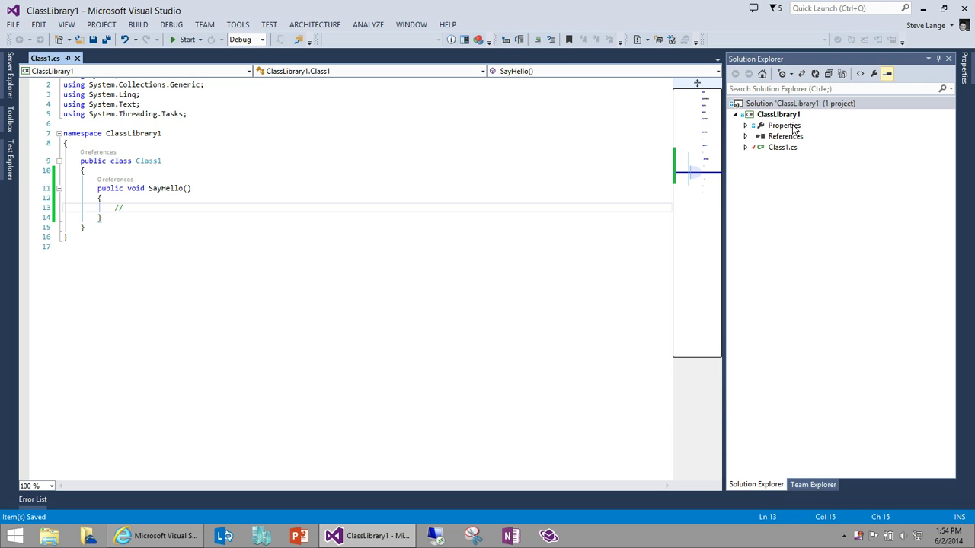
Step: Check in the Class1.cs change with the comment 'made a simple change'
{"action": "right_click", "coordinate": [803, 105]}
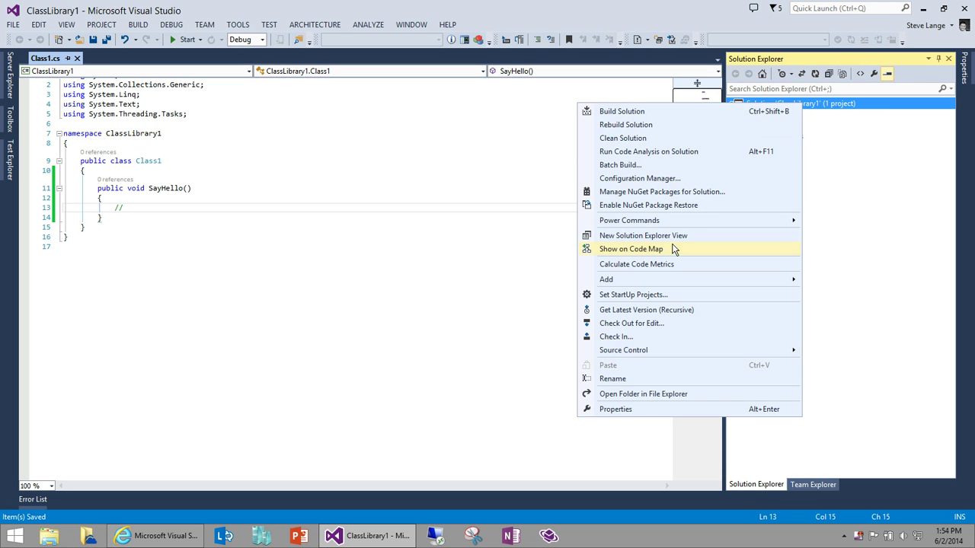
{"action": "left_click", "coordinate": [644, 336]}
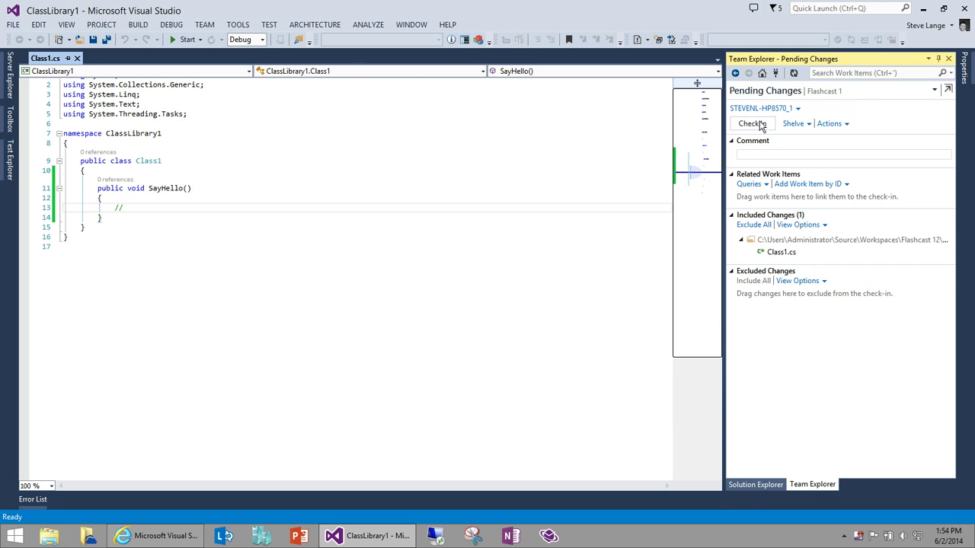
{"action": "type", "text": "made a simple change"}
{"action": "left_click", "coordinate": [752, 123]}
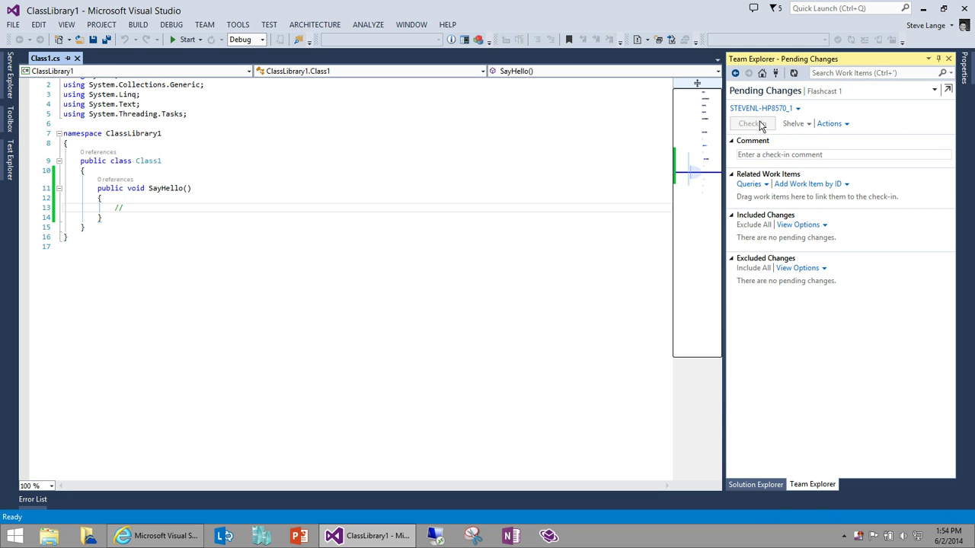
{"action": "left_click", "coordinate": [766, 93]}
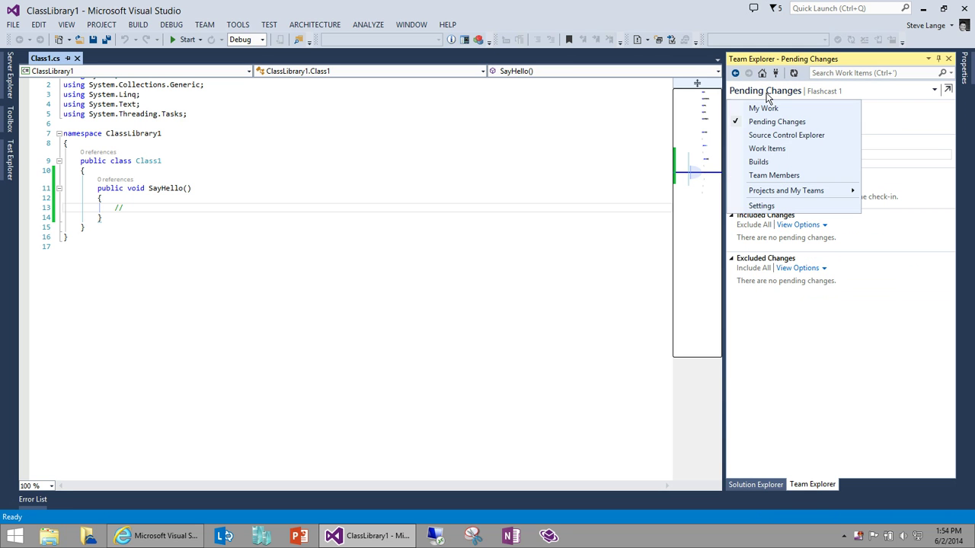
Step: Close Class1.cs and open the queued Sample Flashcast CI #1 build's details
{"action": "left_click", "coordinate": [767, 161]}
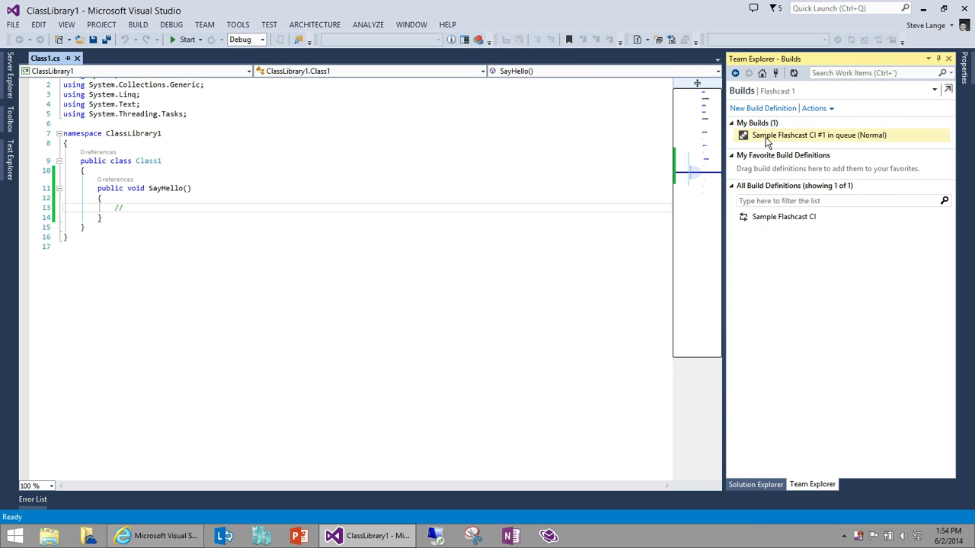
{"action": "left_click", "coordinate": [766, 137]}
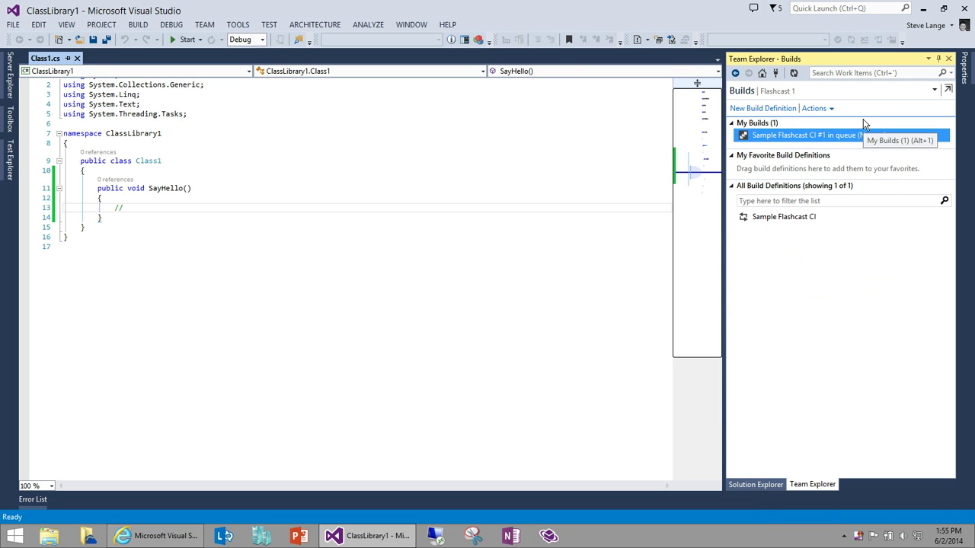
{"action": "mouse_move", "coordinate": [844, 143]}
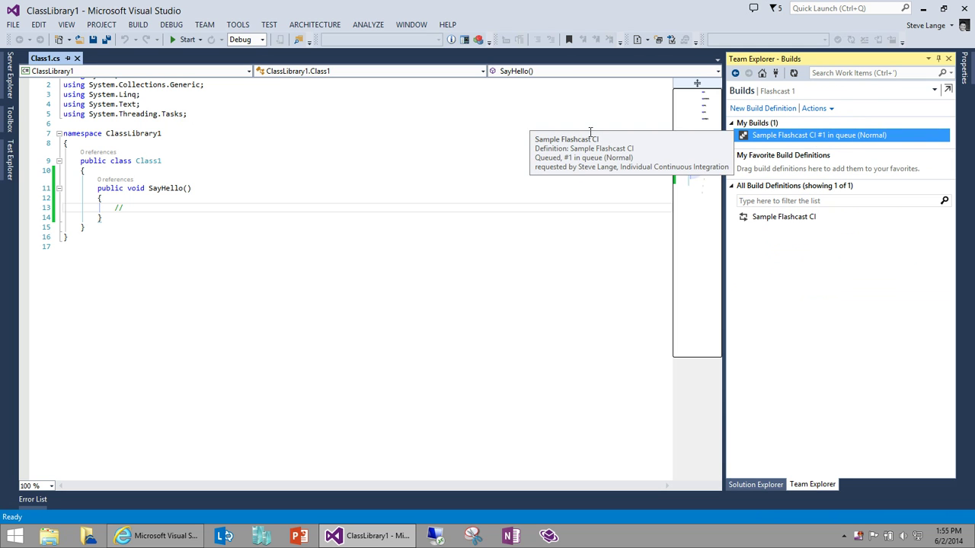
{"action": "left_click", "coordinate": [77, 58]}
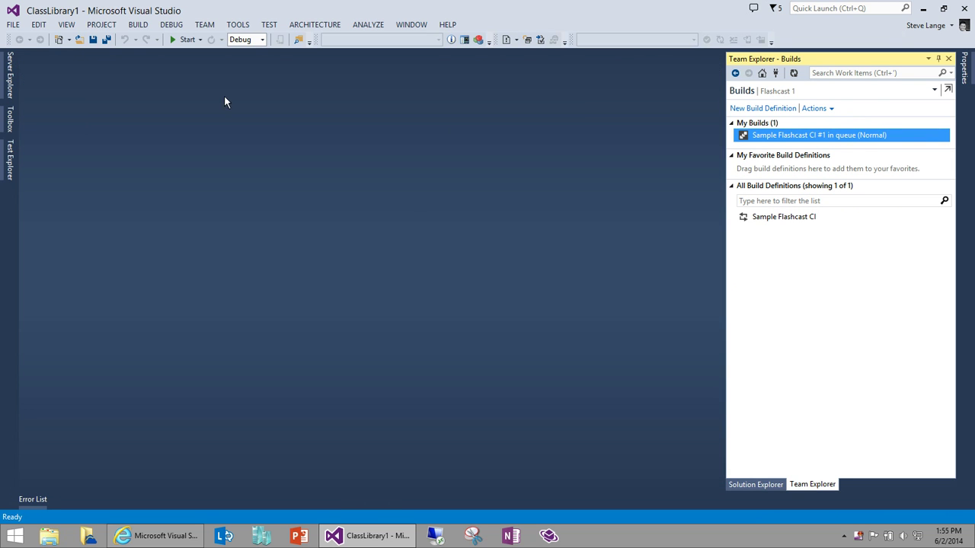
{"action": "double_click", "coordinate": [780, 140]}
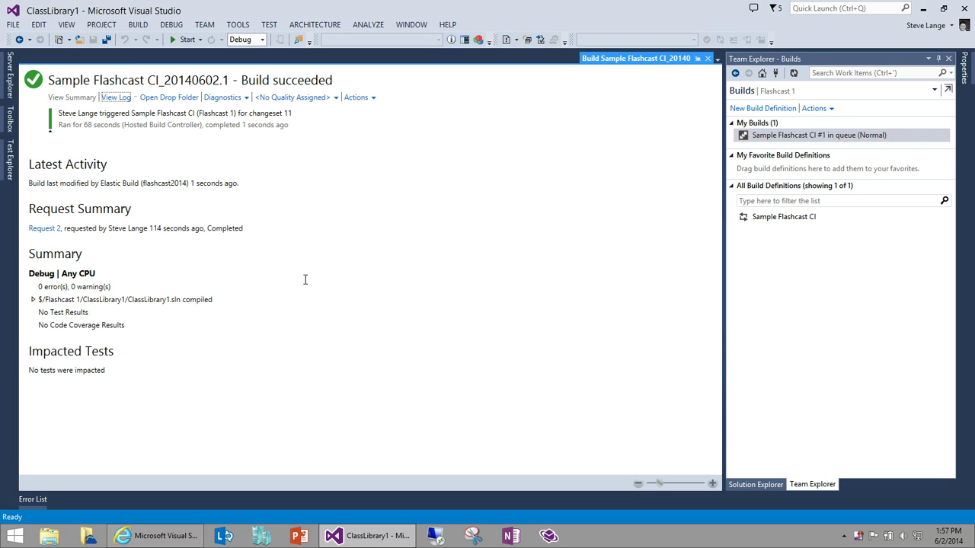
Step: Confirm the build succeeded with 0 errors, close it, and return to the browser
{"action": "left_click", "coordinate": [33, 301]}
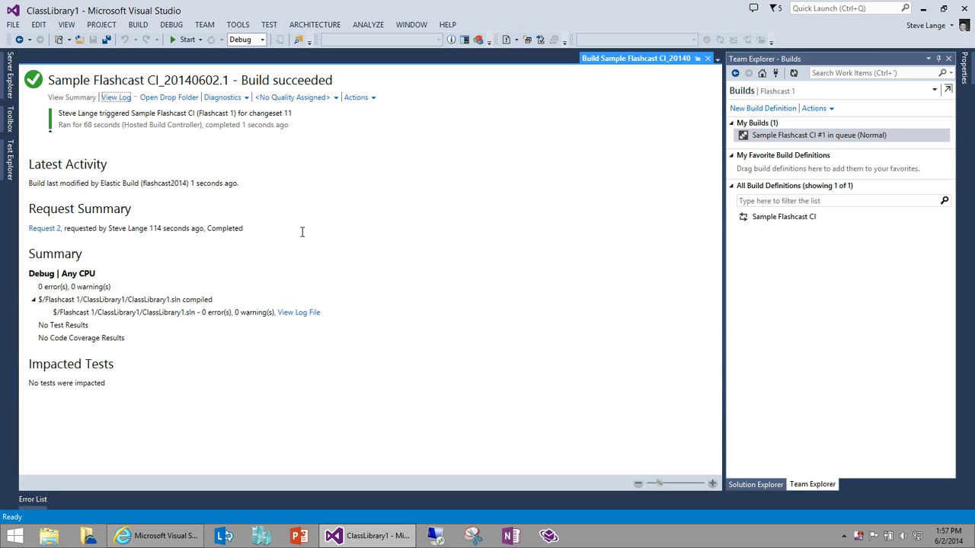
{"action": "left_click", "coordinate": [708, 58]}
{"action": "left_click", "coordinate": [160, 535]}
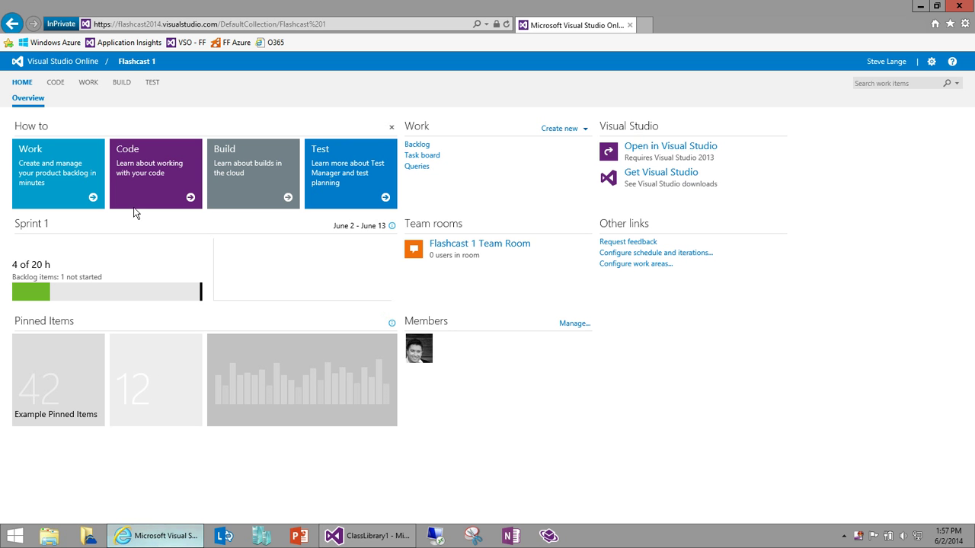
{"action": "left_click", "coordinate": [53, 83]}
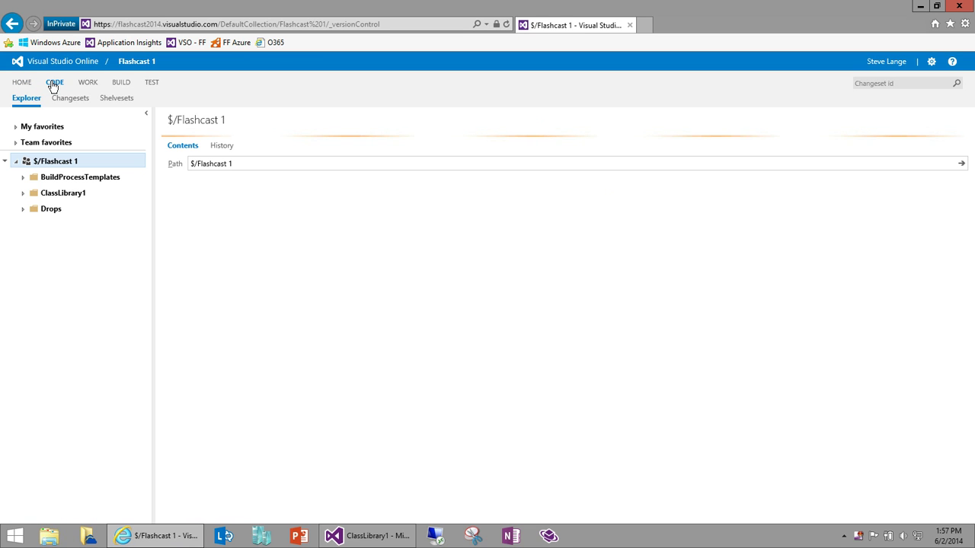
{"action": "left_click", "coordinate": [23, 209]}
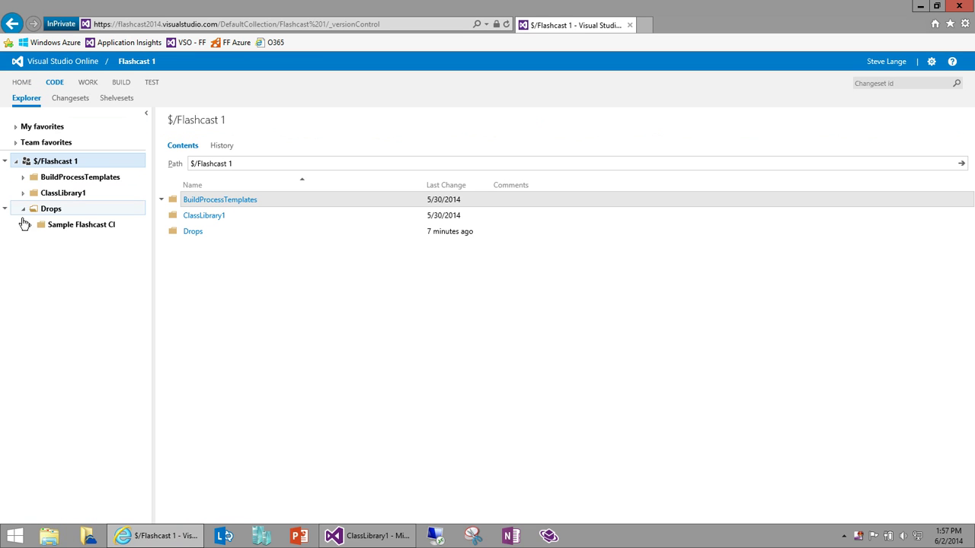
{"action": "left_click", "coordinate": [61, 224]}
{"action": "left_click", "coordinate": [196, 221]}
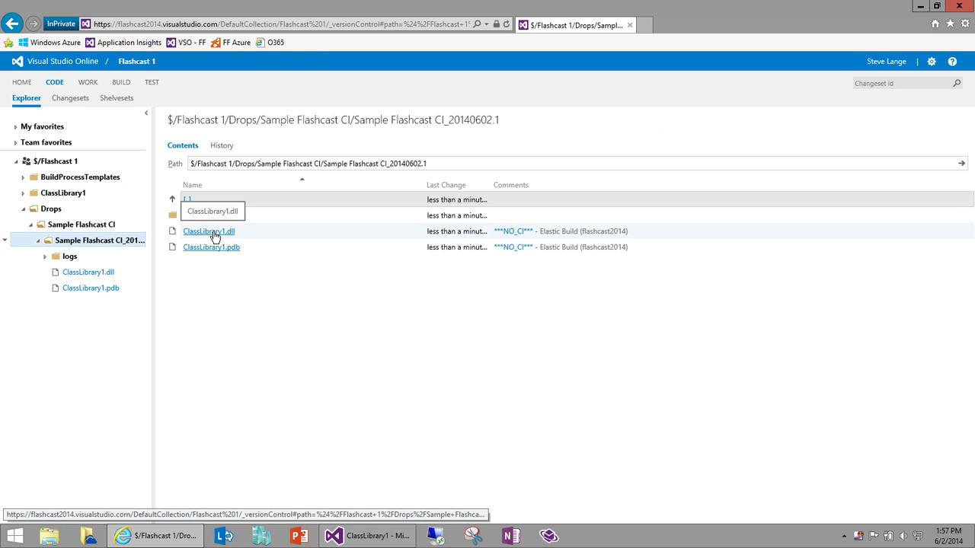
{"action": "left_click", "coordinate": [124, 84]}
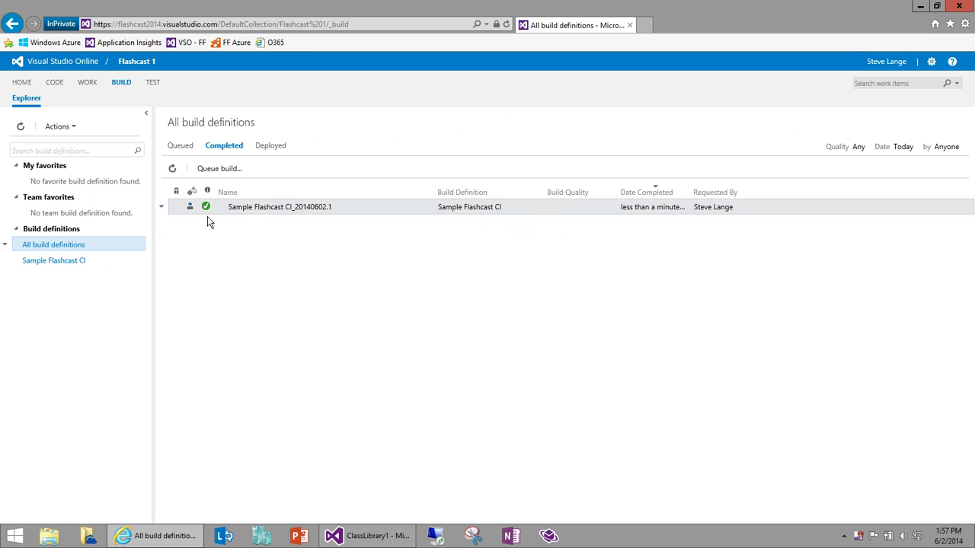
{"action": "double_click", "coordinate": [268, 212]}
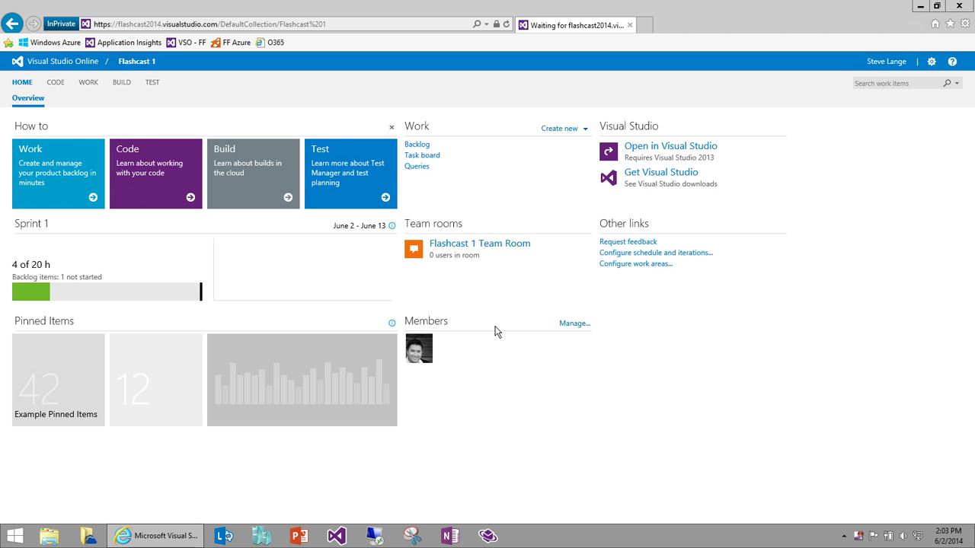
Step: Add the developer's sign-in e-mail address as a new Flashcast 1 team member and save
{"action": "left_click", "coordinate": [572, 329]}
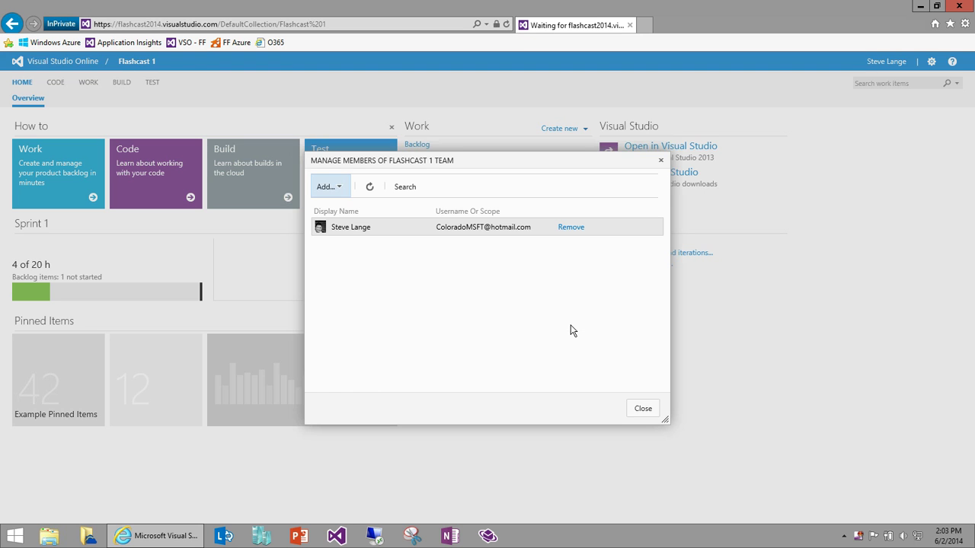
{"action": "left_click", "coordinate": [336, 187]}
{"action": "left_click", "coordinate": [339, 211]}
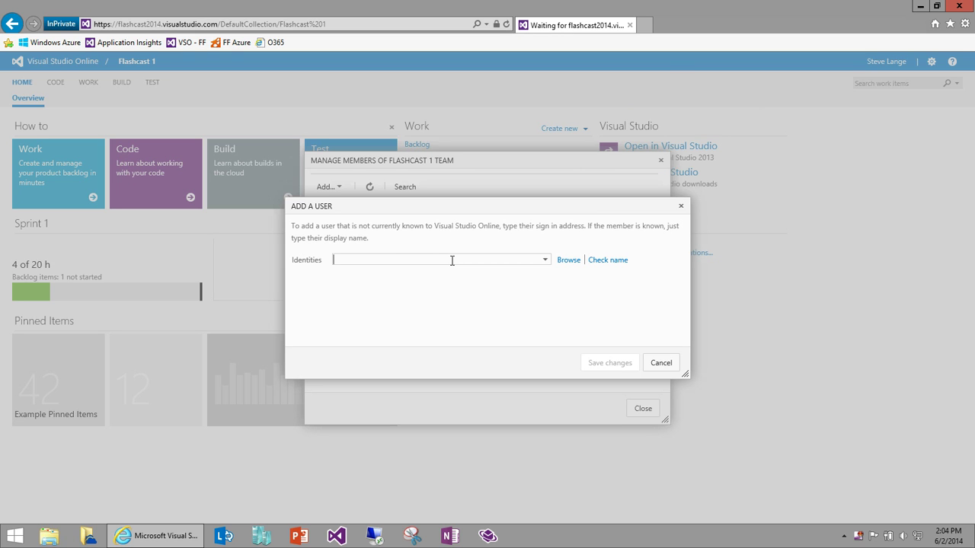
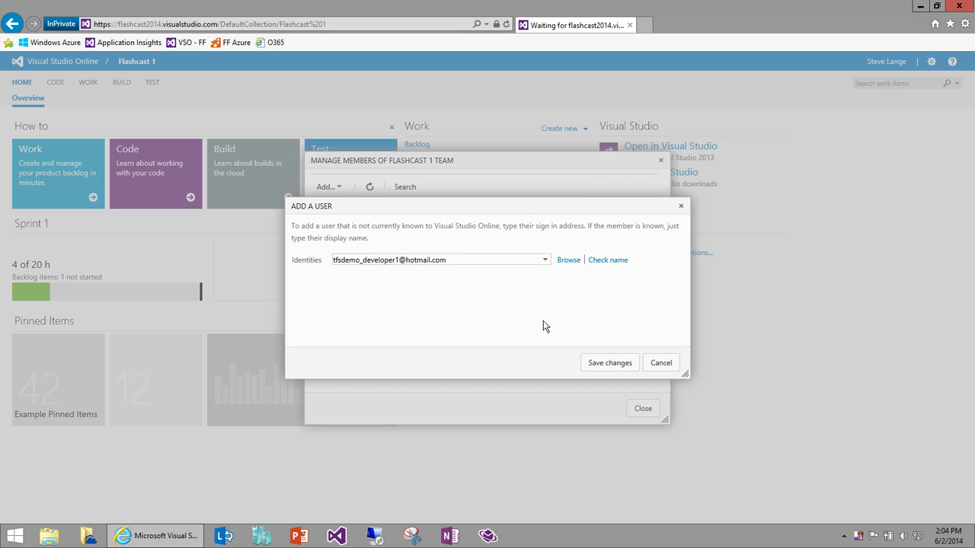
{"action": "left_click", "coordinate": [605, 365]}
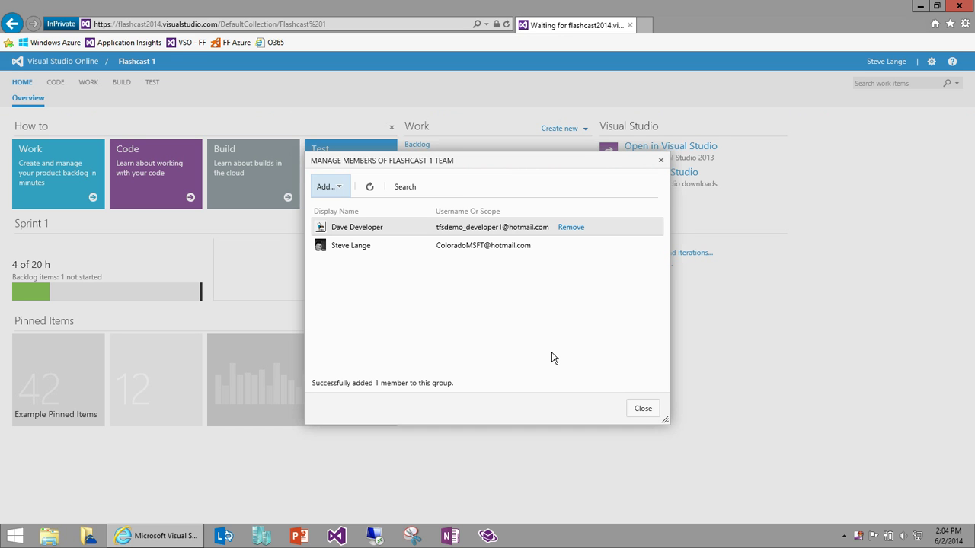
{"action": "left_click", "coordinate": [640, 412]}
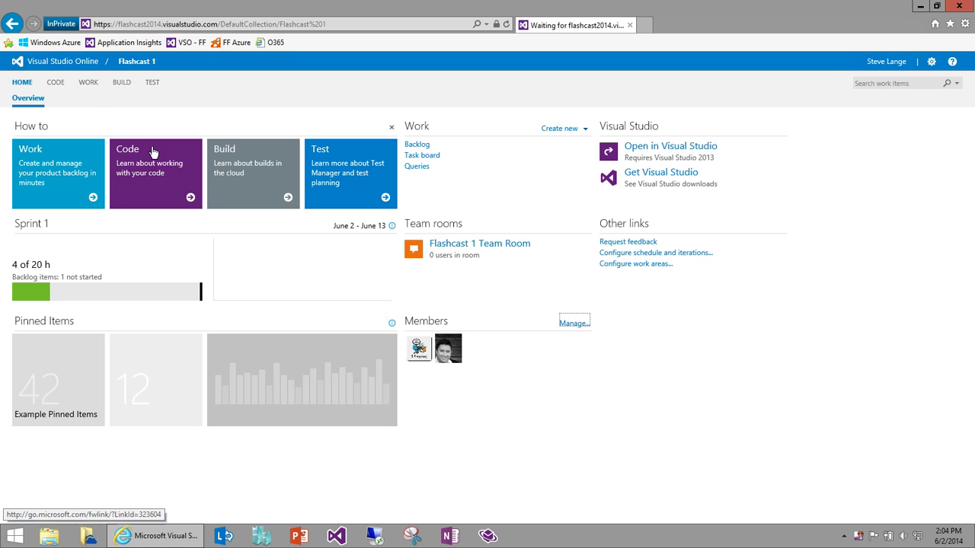
Step: Go to the account's Users list and select the newly added developer
{"action": "left_click", "coordinate": [48, 65]}
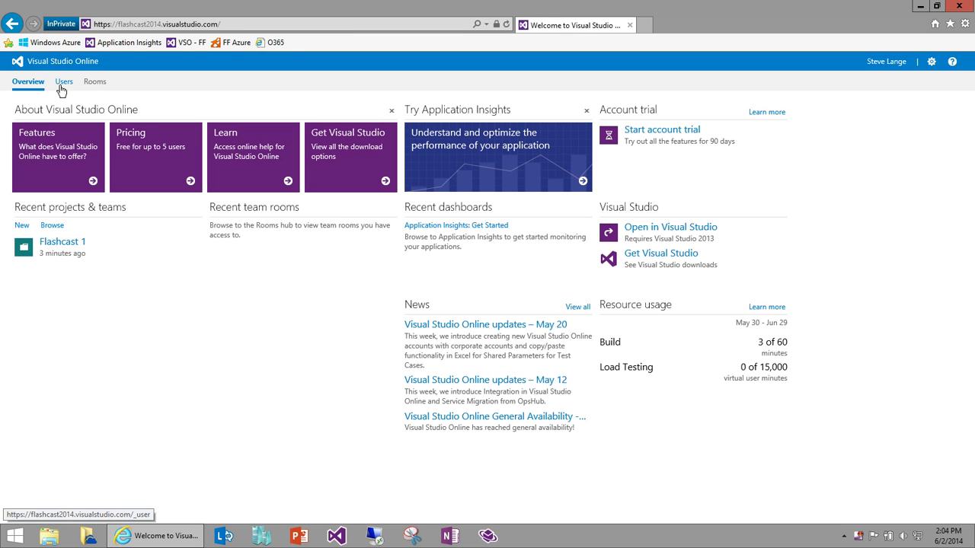
{"action": "left_click", "coordinate": [127, 29]}
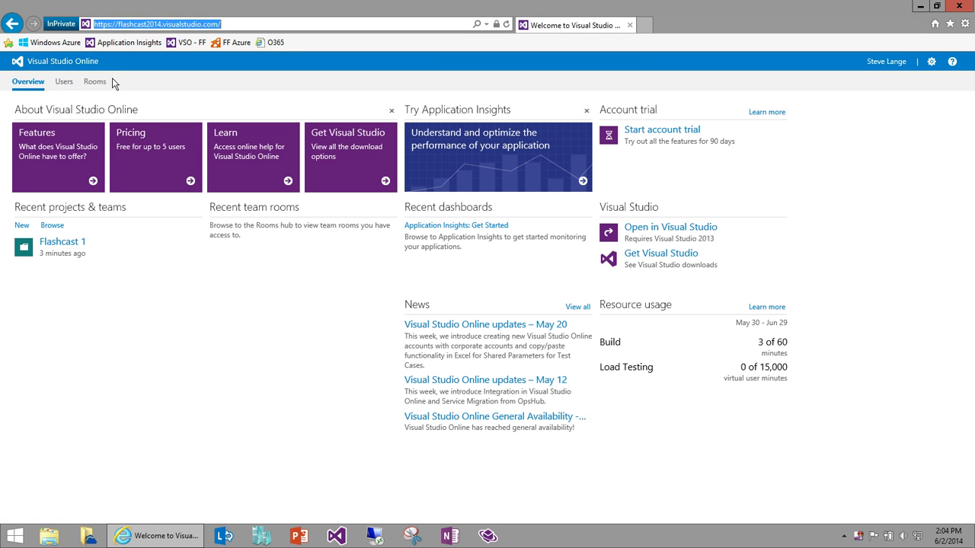
{"action": "left_click", "coordinate": [61, 84]}
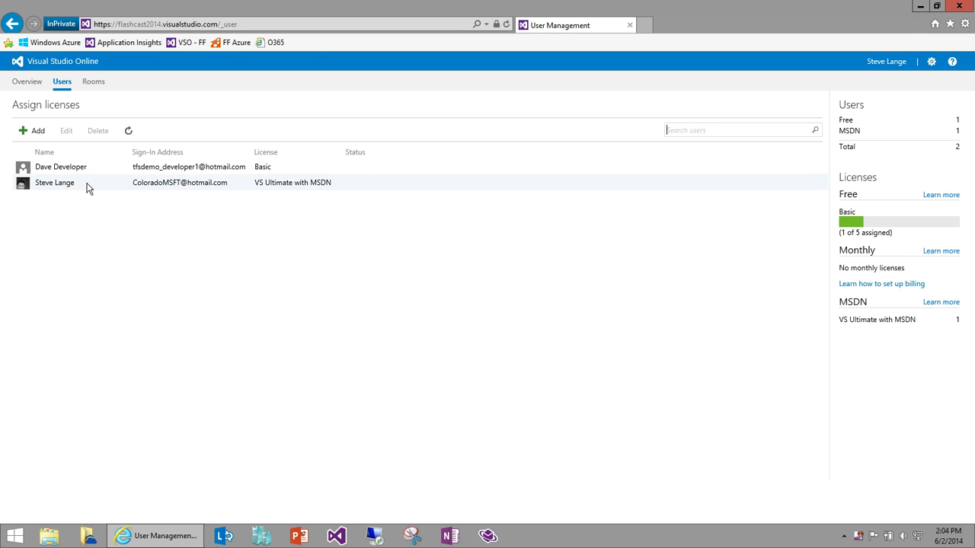
{"action": "left_click", "coordinate": [273, 168]}
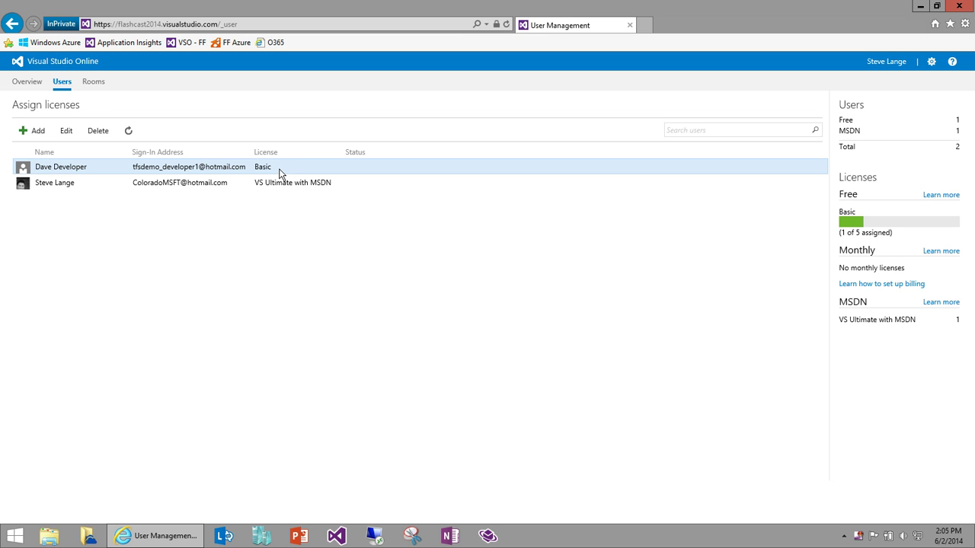
{"action": "left_click", "coordinate": [198, 184]}
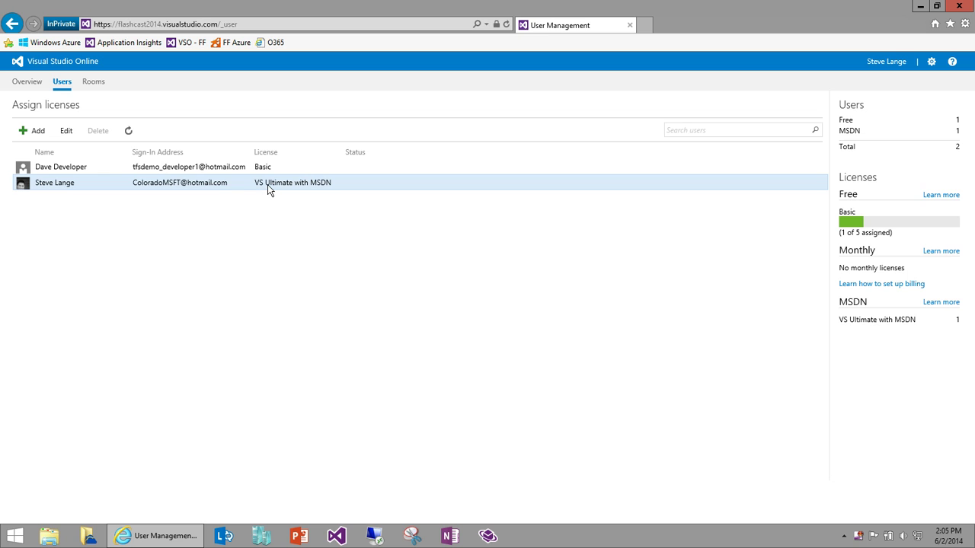
{"action": "left_click", "coordinate": [228, 170]}
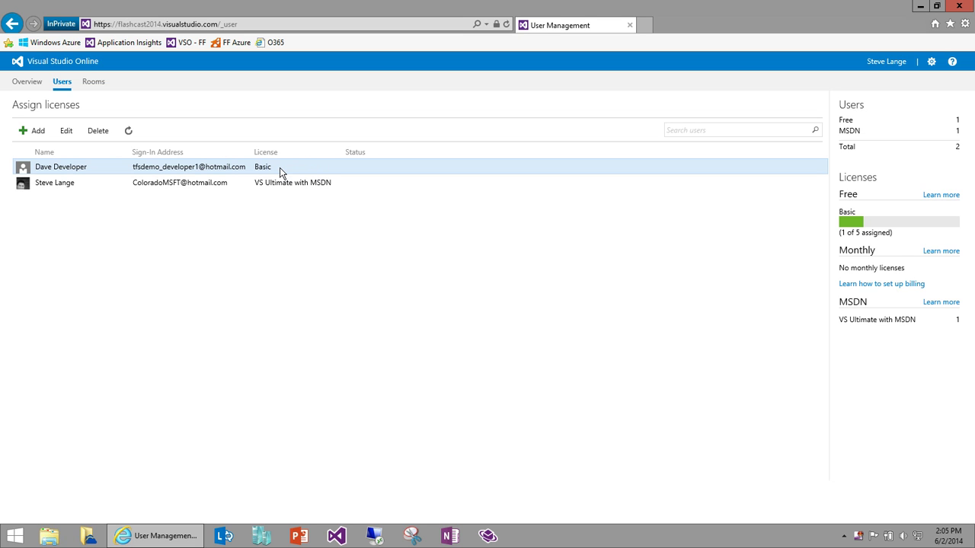
Step: Change the developer's license to Eligible MSDN Subscriber and save
{"action": "left_click", "coordinate": [67, 133]}
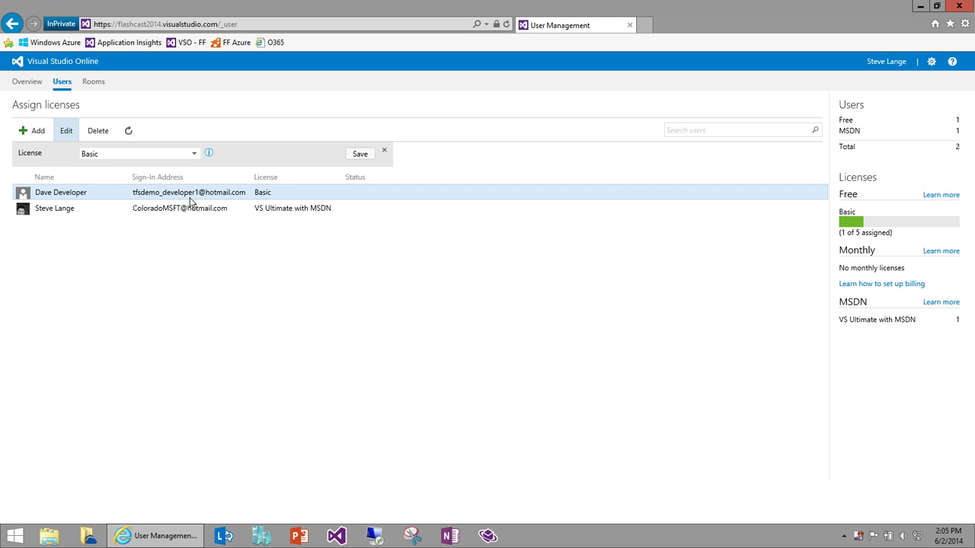
{"action": "left_click", "coordinate": [196, 160]}
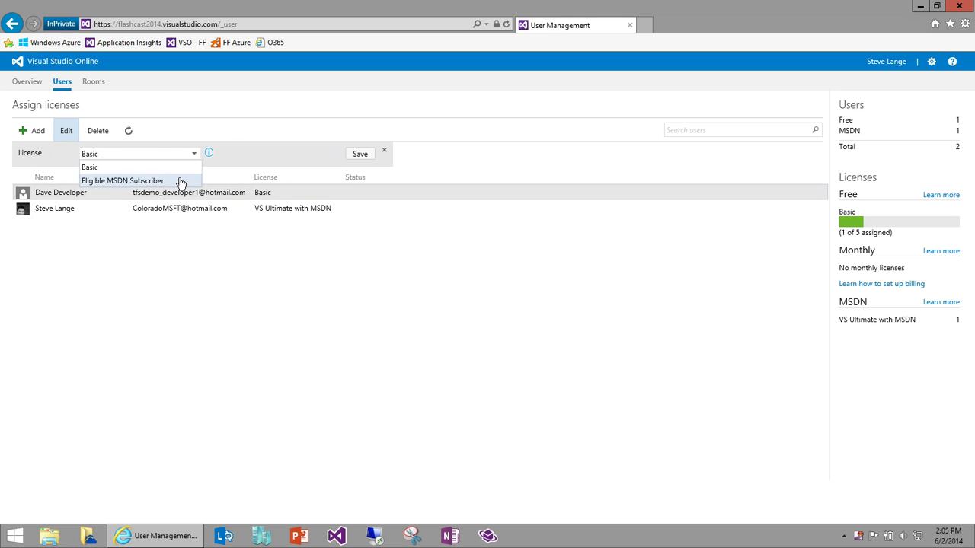
{"action": "left_click", "coordinate": [179, 183]}
{"action": "left_click", "coordinate": [356, 154]}
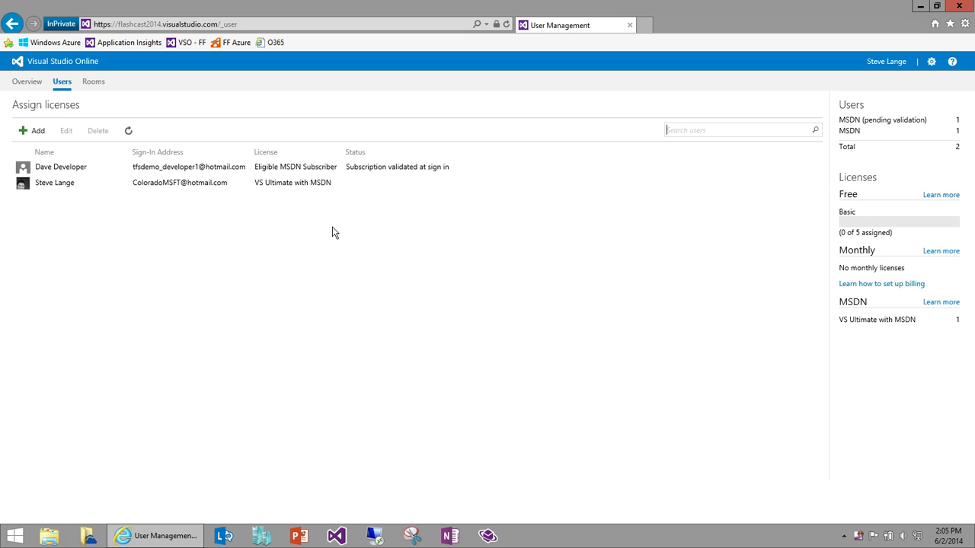